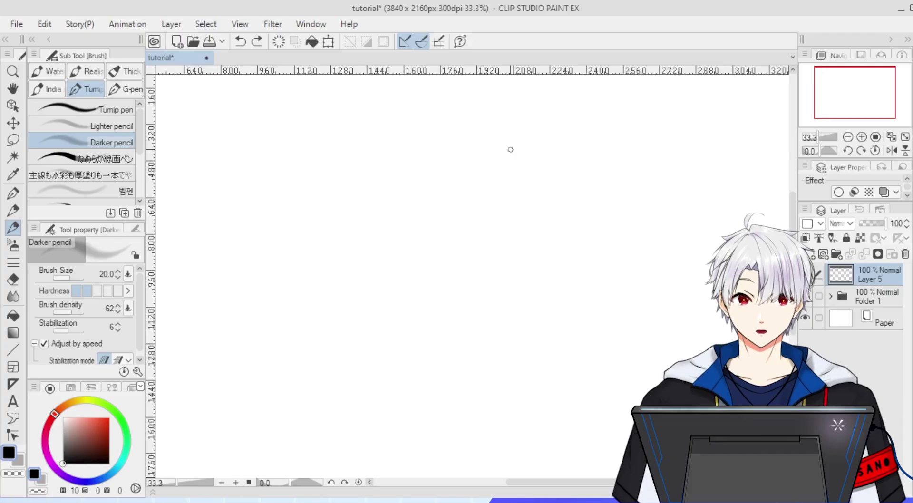
# Sketch a large rough circle for the skull with the Darker pencil at brush size 20.
pyautogui.moveTo(510, 150)
pyautogui.mouseDown()
pyautogui.moveTo(526, 315)
pyautogui.moveTo(543, 169)
pyautogui.mouseUp()
pyautogui.moveTo(496, 142)
pyautogui.mouseDown()
pyautogui.moveTo(387, 198)
pyautogui.moveTo(431, 300)
pyautogui.mouseUp()
pyautogui.moveTo(493, 142); pyautogui.dragTo(578, 243)
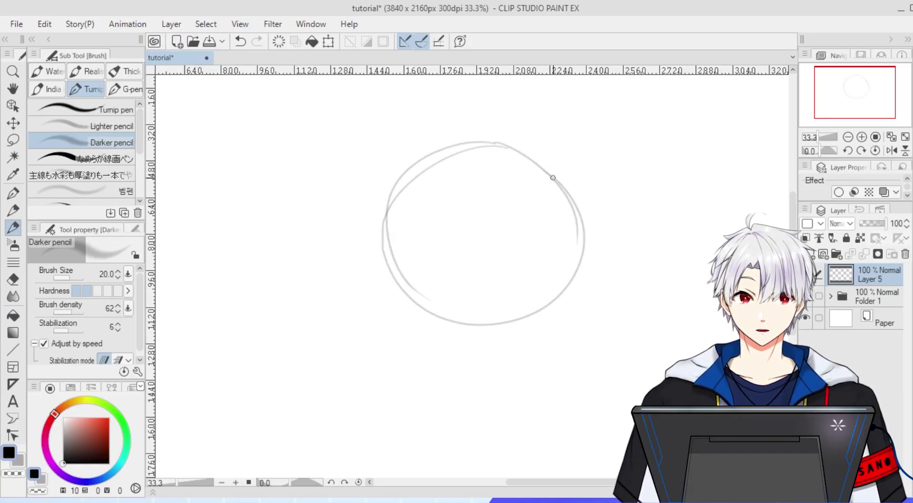
pyautogui.moveTo(554, 174); pyautogui.dragTo(543, 310)
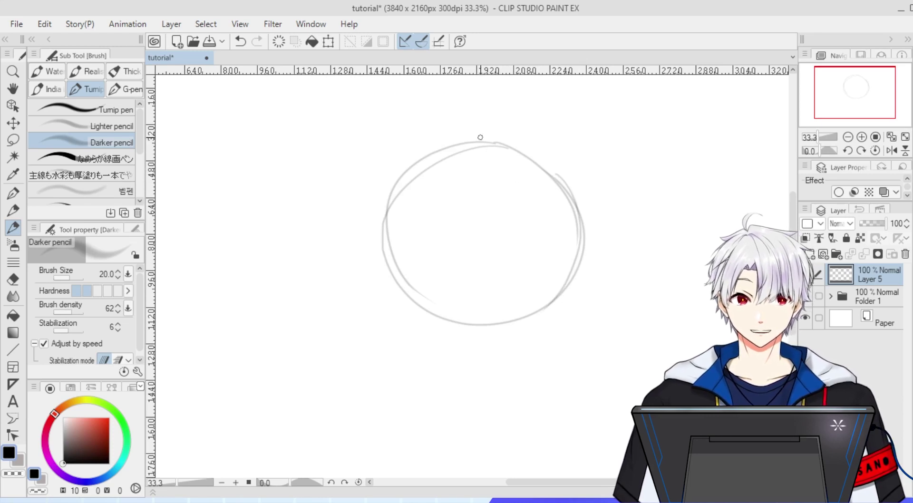
# Draw a vertical centre line through the circle and well below it, plus a slightly slanted horizontal guideline across its lower half.
pyautogui.moveTo(476, 139); pyautogui.dragTo(492, 474)
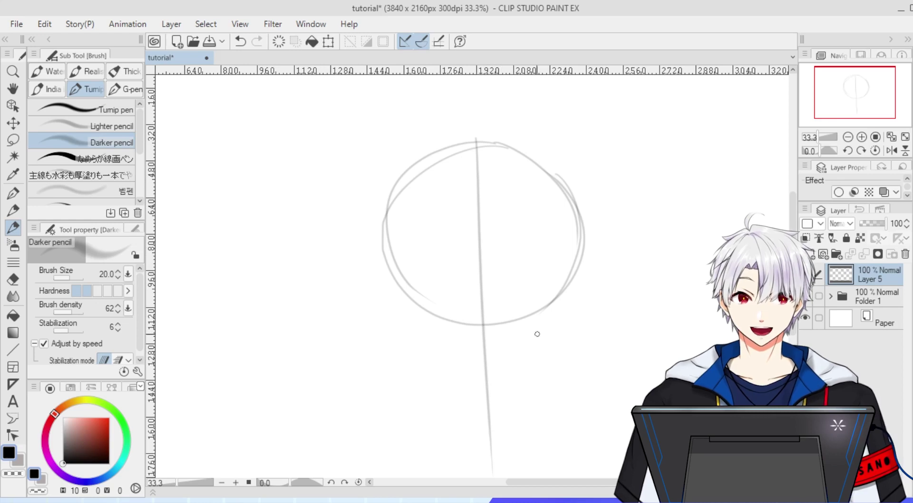
pyautogui.hotkey('ctrl', '+')
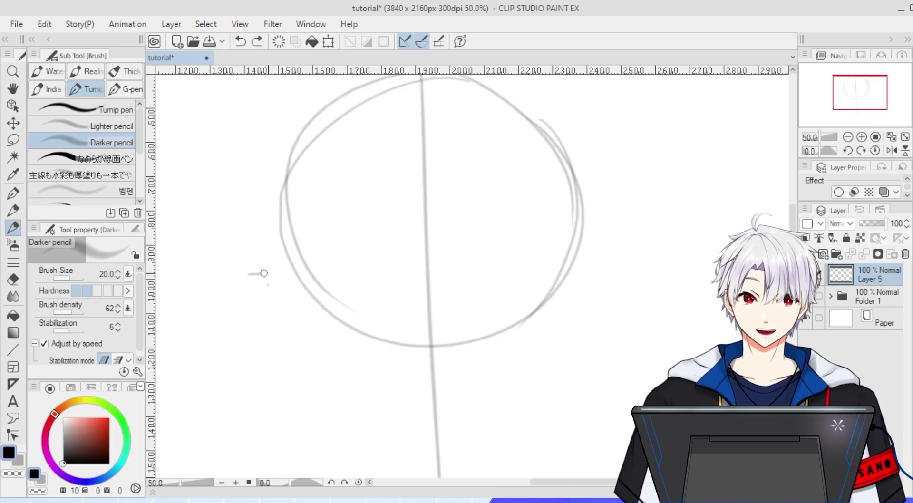
pyautogui.moveTo(252, 270); pyautogui.dragTo(694, 247)
pyautogui.hotkey('ctrl', '-')
pyautogui.hotkey('ctrl', '-')
pyautogui.hotkey('ctrl', '+')
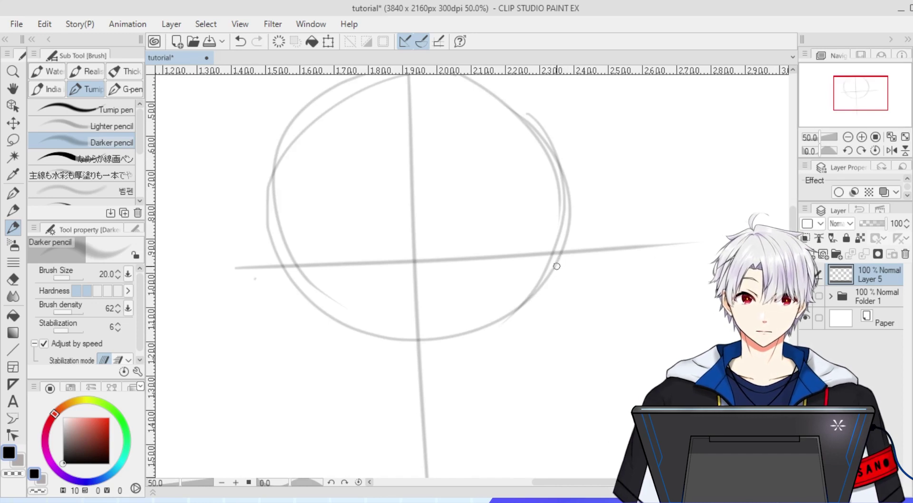
# Draw a dark vertical face line downward from where the horizontal guideline meets the circle's front edge.
pyautogui.hotkey('ctrl', '-')
pyautogui.moveTo(555, 259); pyautogui.dragTo(561, 386)
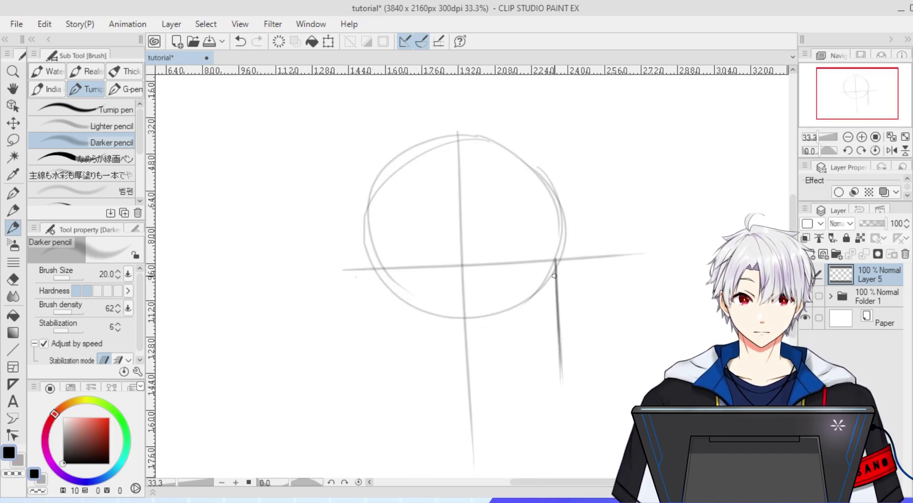
pyautogui.moveTo(554, 262); pyautogui.dragTo(564, 380)
pyautogui.scroll(-1, 546, 320)
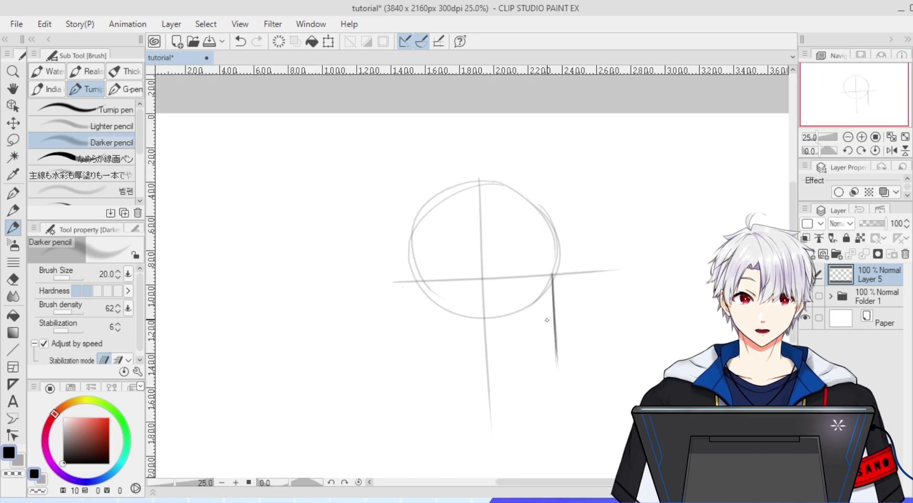
pyautogui.scroll(-2, 547, 321)
pyautogui.scroll(3, 549, 296)
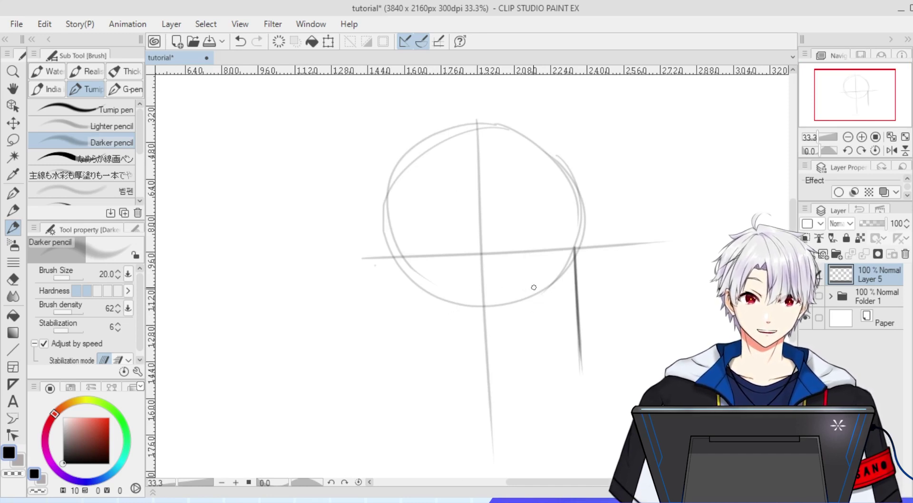
# Sketch the nose bridge, nose tip and upper lip profile in front of the face line, reducing the brush size to 15.
pyautogui.scroll(2, 578, 250)
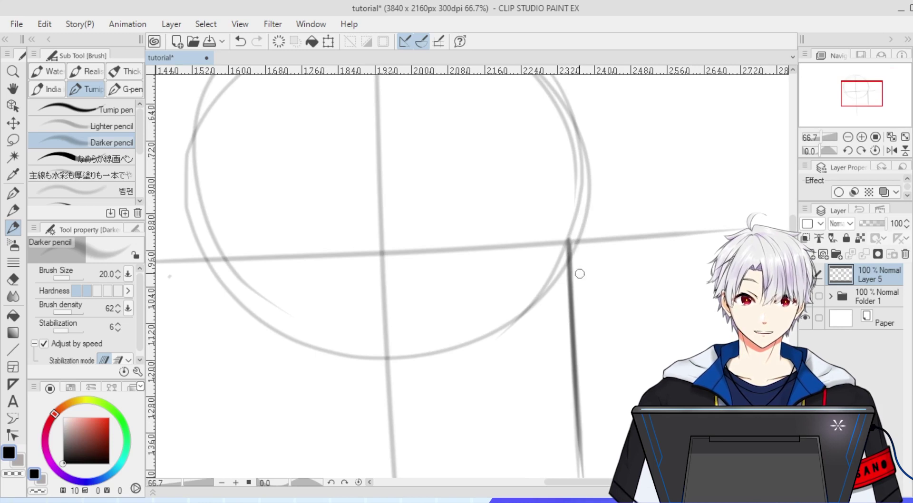
pyautogui.press('[')
pyautogui.press('[')
pyautogui.press('[')
pyautogui.moveTo(567, 243)
pyautogui.mouseDown()
pyautogui.moveTo(575, 285)
pyautogui.moveTo(598, 310)
pyautogui.moveTo(589, 345)
pyautogui.mouseUp()
pyautogui.scroll(-1, 590, 307)
pyautogui.press(']')
pyautogui.moveTo(597, 309); pyautogui.dragTo(582, 398)
pyautogui.hotkey('ctrl', 'z')
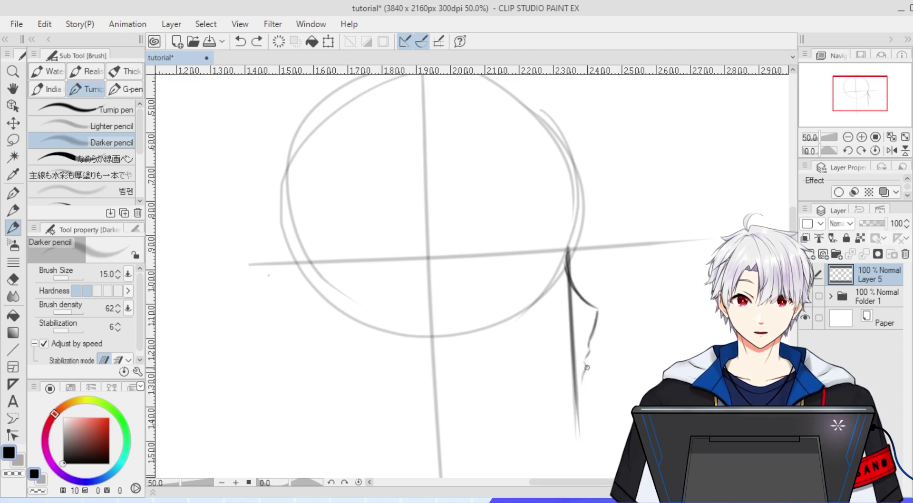
# Draw the lower lip and chin profile, the underside of the jaw and the short front line of the neck.
pyautogui.moveTo(587, 367)
pyautogui.mouseDown()
pyautogui.moveTo(581, 400)
pyautogui.moveTo(520, 412)
pyautogui.mouseUp()
pyautogui.moveTo(582, 402); pyautogui.dragTo(484, 418)
pyautogui.hotkey('ctrl', 'z')
pyautogui.moveTo(583, 403)
pyautogui.mouseDown()
pyautogui.moveTo(489, 403)
pyautogui.moveTo(491, 417)
pyautogui.mouseUp()
pyautogui.hotkey('ctrl', 'z')
pyautogui.moveTo(577, 402)
pyautogui.mouseDown()
pyautogui.moveTo(500, 422)
pyautogui.moveTo(499, 460)
pyautogui.mouseUp()
pyautogui.moveTo(496, 419)
pyautogui.mouseDown()
pyautogui.moveTo(496, 467)
pyautogui.moveTo(496, 449)
pyautogui.mouseUp()
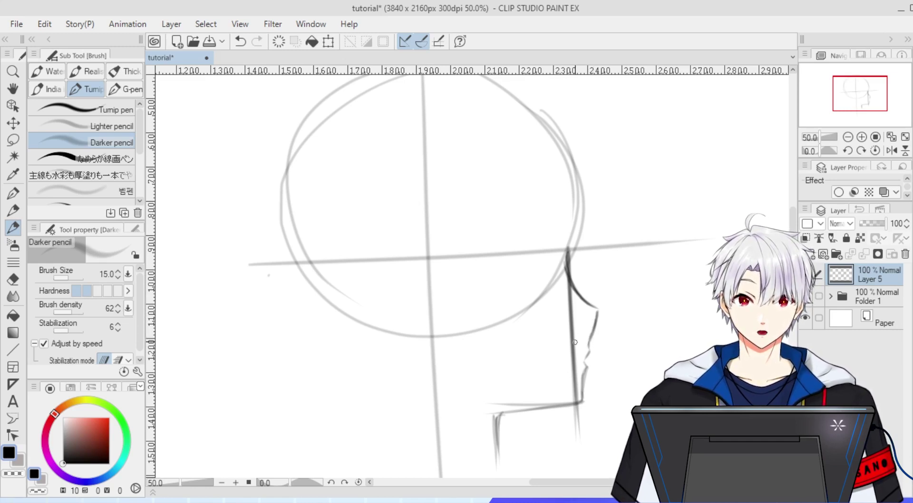
# Draw a second slanted guideline just below the circle, running roughly parallel to the first and crossing the profile below the nose.
pyautogui.moveTo(270, 354); pyautogui.dragTo(703, 330)
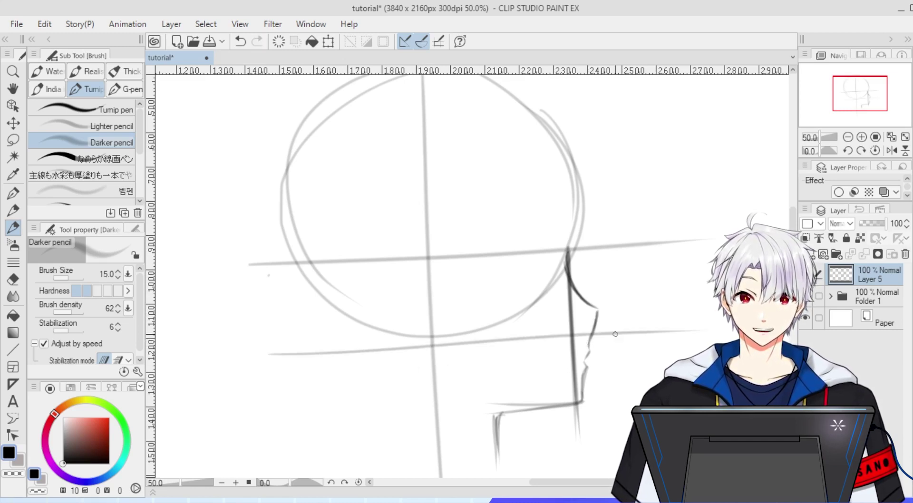
pyautogui.hotkey('ctrl', 'z')
pyautogui.moveTo(253, 359); pyautogui.dragTo(728, 331)
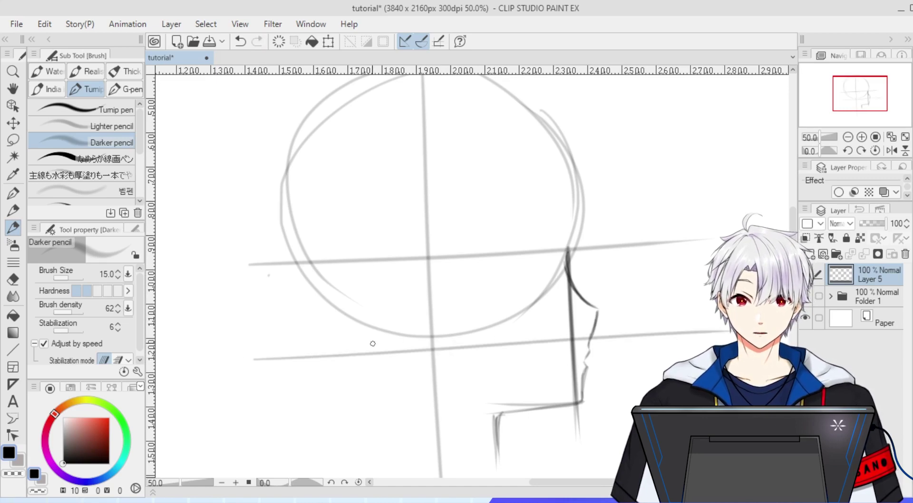
# Outline the ear behind the vertical centre line, between the two guidelines, and draw the start of the jaw below it.
pyautogui.hotkey('ctrl', '-')
pyautogui.hotkey('ctrl', '+')
pyautogui.hotkey('ctrl', '+')
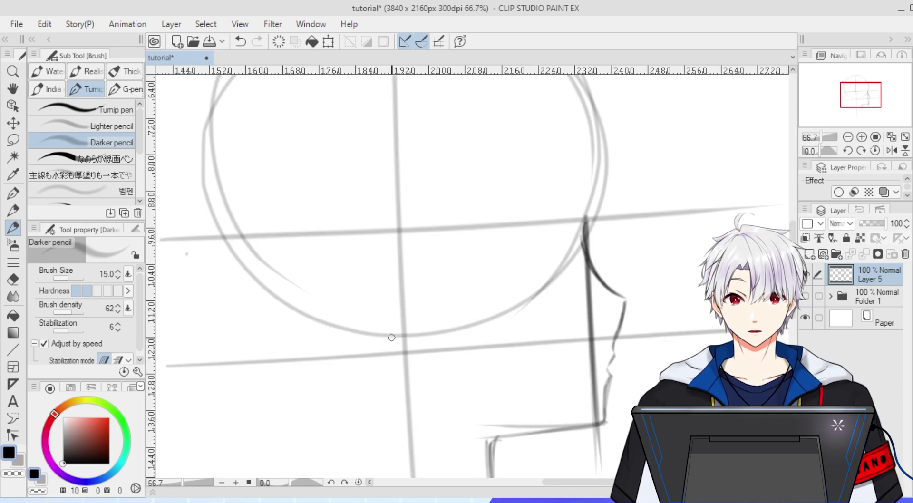
pyautogui.moveTo(392, 335); pyautogui.dragTo(355, 293)
pyautogui.moveTo(370, 322); pyautogui.dragTo(347, 272)
pyautogui.moveTo(360, 303)
pyautogui.mouseDown()
pyautogui.moveTo(343, 255)
pyautogui.moveTo(345, 266)
pyautogui.moveTo(354, 236)
pyautogui.moveTo(345, 260)
pyautogui.moveTo(364, 232)
pyautogui.moveTo(380, 236)
pyautogui.mouseUp()
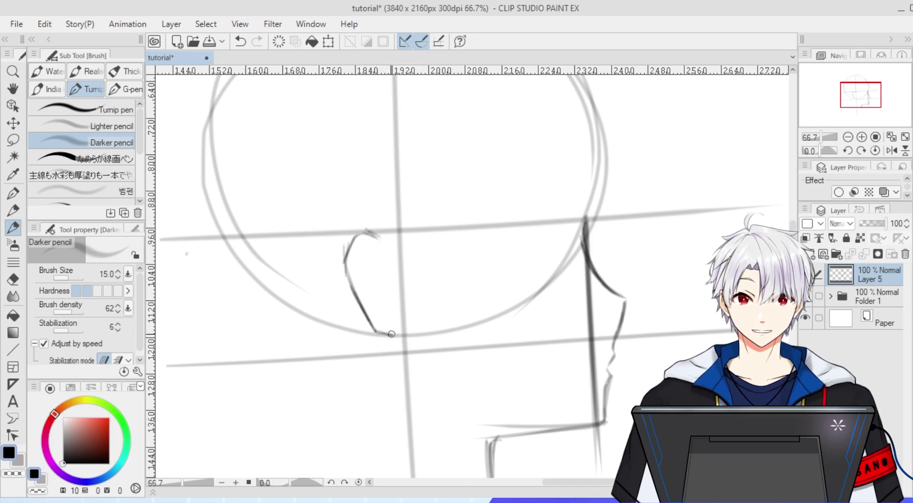
pyautogui.moveTo(391, 335); pyautogui.dragTo(445, 394)
pyautogui.hotkey('ctrl', 'z')
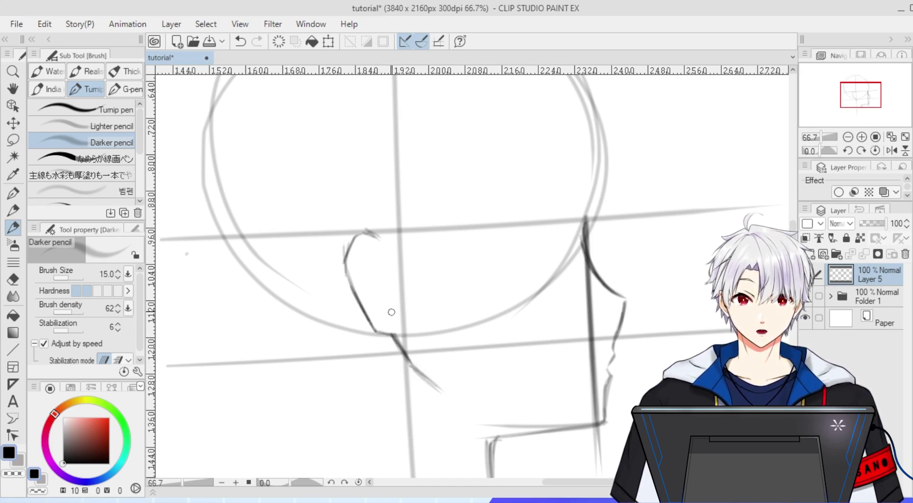
# Darken the ear outline and upper jaw line, and sketch the inner ear folds at brush size 12.
pyautogui.scroll(-1, 412, 311)
pyautogui.scroll(1, 384, 300)
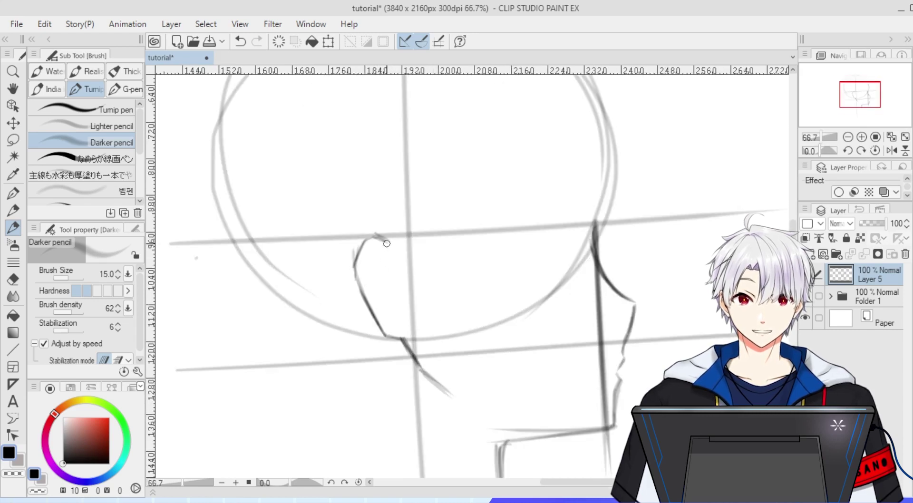
pyautogui.moveTo(387, 242)
pyautogui.mouseDown()
pyautogui.moveTo(362, 248)
pyautogui.moveTo(368, 241)
pyautogui.moveTo(357, 287)
pyautogui.mouseUp()
pyautogui.moveTo(360, 257)
pyautogui.mouseDown()
pyautogui.moveTo(357, 277)
pyautogui.moveTo(446, 393)
pyautogui.mouseUp()
pyautogui.press('[')
pyautogui.moveTo(405, 327); pyautogui.dragTo(388, 309)
pyautogui.moveTo(385, 253)
pyautogui.mouseDown()
pyautogui.moveTo(402, 315)
pyautogui.moveTo(369, 274)
pyautogui.mouseUp()
pyautogui.hotkey('ctrl', 'z')
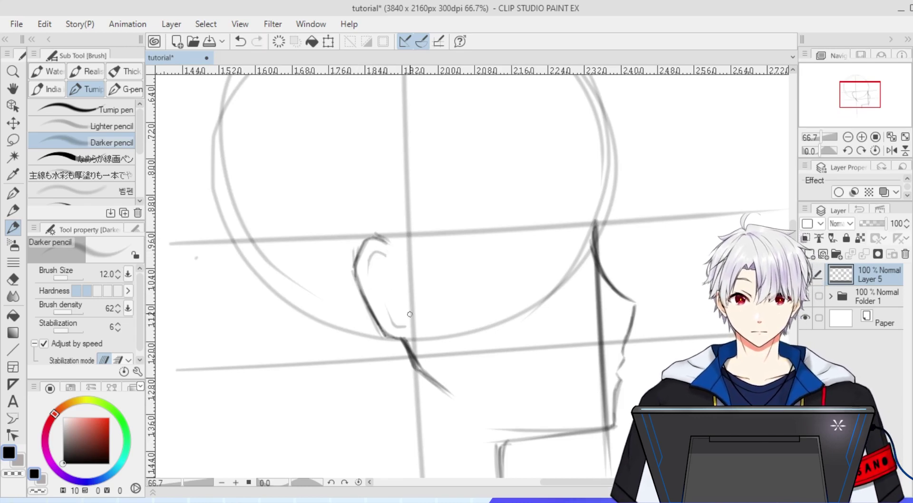
pyautogui.moveTo(407, 316); pyautogui.dragTo(389, 283)
# Sketch the back of the neck and extend the line up into the back of the head.
pyautogui.scroll(-2, 409, 247)
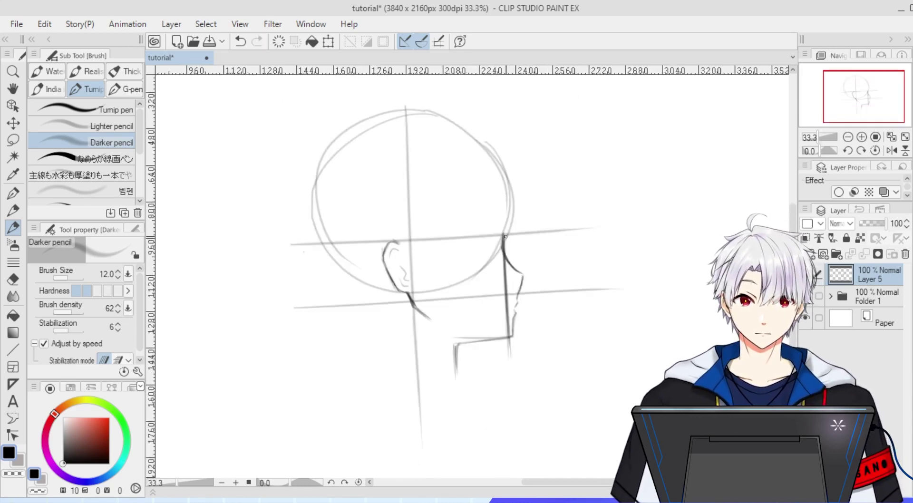
pyautogui.scroll(1, 488, 248)
pyautogui.scroll(-1, 468, 275)
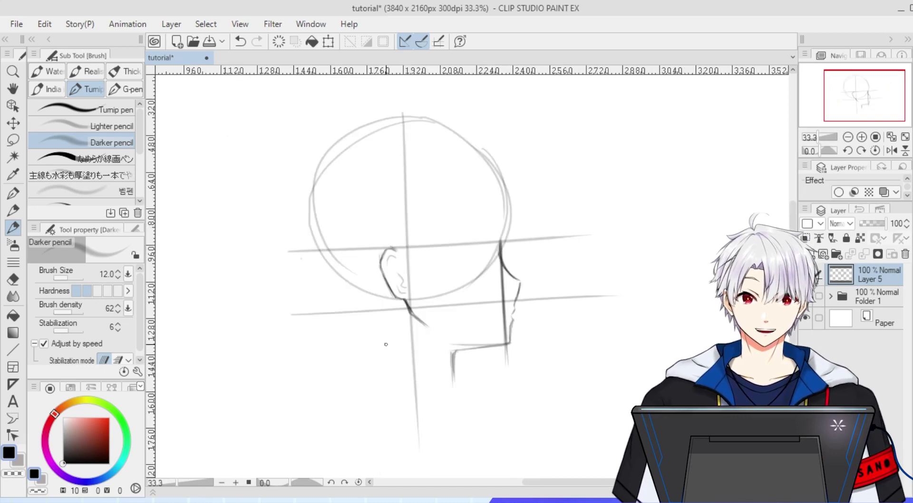
pyautogui.scroll(1, 386, 345)
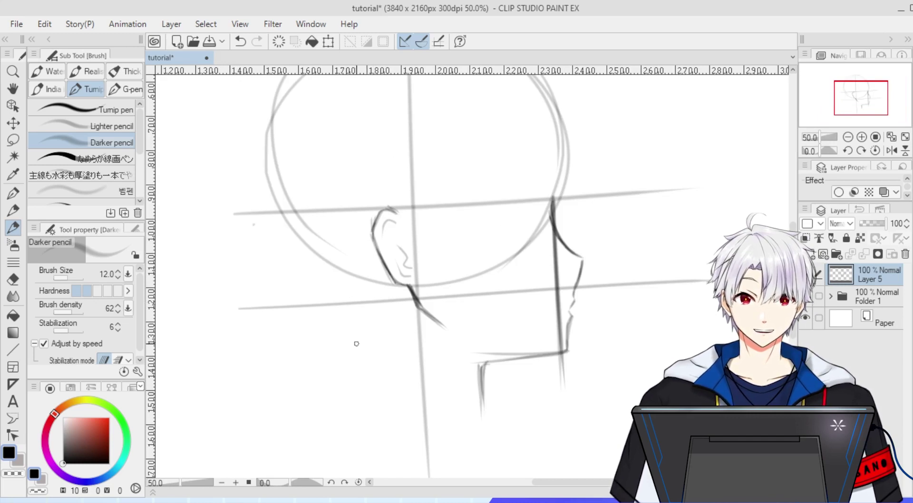
pyautogui.moveTo(361, 354); pyautogui.dragTo(363, 404)
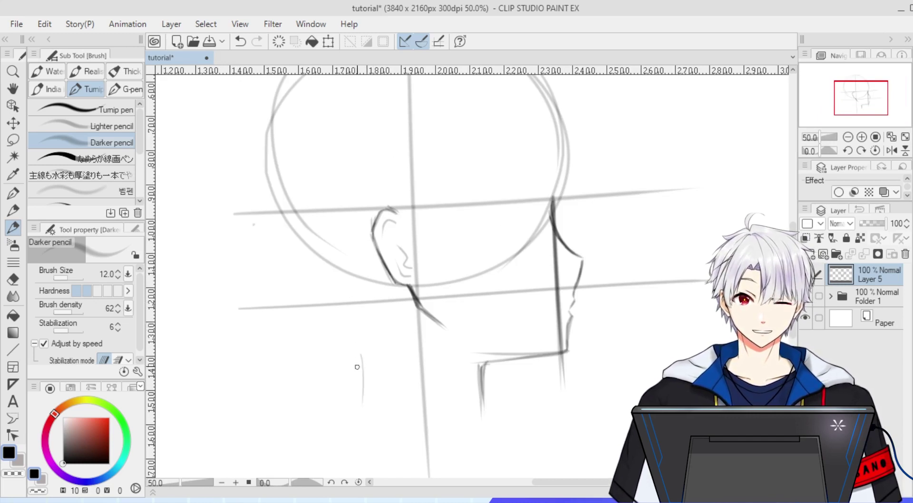
pyautogui.moveTo(356, 355); pyautogui.dragTo(364, 416)
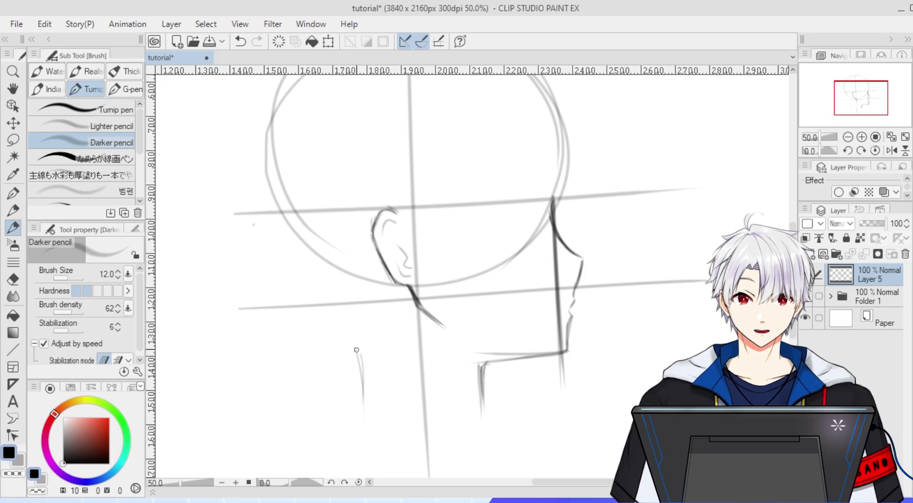
pyautogui.moveTo(357, 348)
pyautogui.mouseDown()
pyautogui.moveTo(365, 404)
pyautogui.moveTo(357, 352)
pyautogui.moveTo(337, 318)
pyautogui.moveTo(342, 347)
pyautogui.moveTo(353, 335)
pyautogui.moveTo(337, 320)
pyautogui.moveTo(356, 339)
pyautogui.moveTo(308, 292)
pyautogui.moveTo(309, 303)
pyautogui.moveTo(296, 278)
pyautogui.moveTo(307, 176)
pyautogui.moveTo(305, 202)
pyautogui.mouseUp()
# Build up the back of the skull with darker curved strokes from the neck toward the crown at brush size 17.
pyautogui.scroll(-1, 365, 348)
pyautogui.press(']')
pyautogui.press(']')
pyautogui.scroll(1, 289, 117)
pyautogui.moveTo(286, 297); pyautogui.dragTo(319, 202)
pyautogui.moveTo(285, 290); pyautogui.dragTo(340, 178)
pyautogui.moveTo(297, 243); pyautogui.dragTo(374, 167)
pyautogui.moveTo(307, 222); pyautogui.dragTo(402, 153)
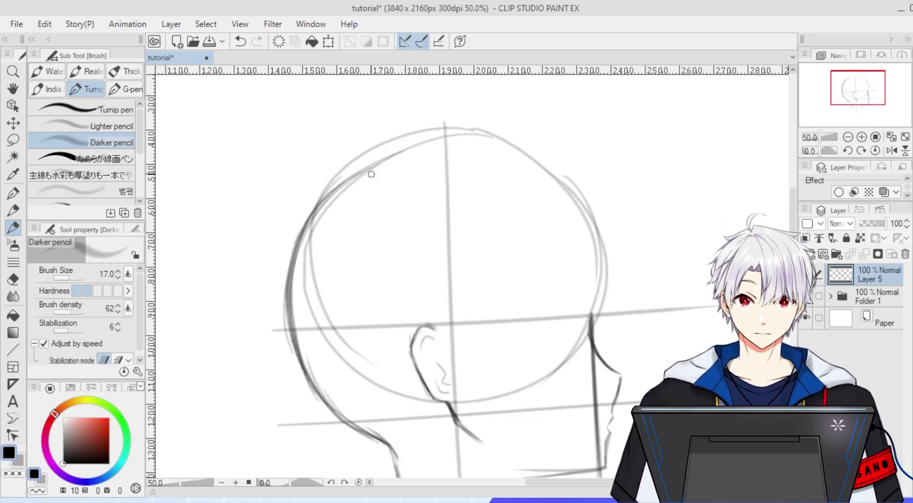
pyautogui.moveTo(321, 204); pyautogui.dragTo(437, 141)
# Trace the front of the crown and the forehead along the circle, curving in at the brow to meet the nose bridge.
pyautogui.scroll(-1, 318, 268)
pyautogui.scroll(1, 369, 193)
pyautogui.moveTo(347, 207)
pyautogui.mouseDown()
pyautogui.moveTo(428, 182)
pyautogui.moveTo(406, 183)
pyautogui.moveTo(457, 186)
pyautogui.moveTo(422, 220)
pyautogui.moveTo(505, 254)
pyautogui.mouseUp()
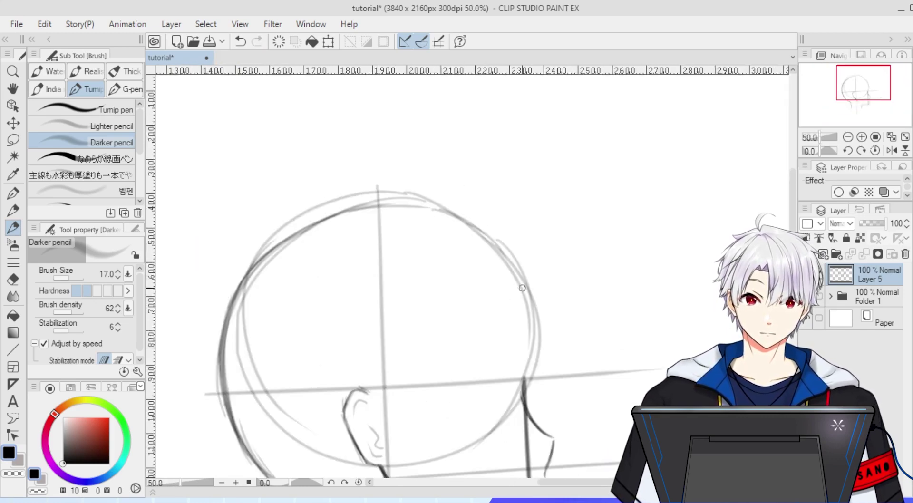
pyautogui.moveTo(471, 226); pyautogui.dragTo(518, 268)
pyautogui.moveTo(527, 301); pyautogui.dragTo(512, 224)
pyautogui.hotkey('ctrl', 'z')
pyautogui.moveTo(508, 320); pyautogui.dragTo(513, 276)
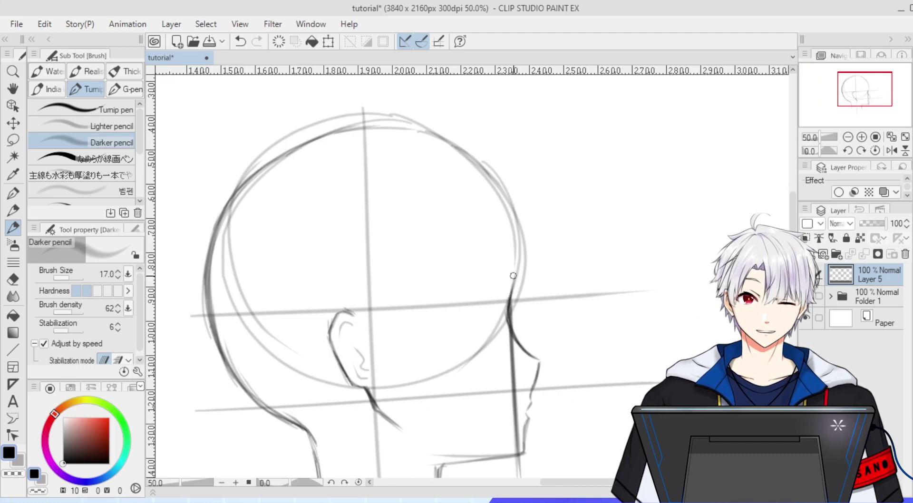
pyautogui.moveTo(511, 308)
pyautogui.mouseDown()
pyautogui.moveTo(514, 218)
pyautogui.moveTo(495, 191)
pyautogui.mouseUp()
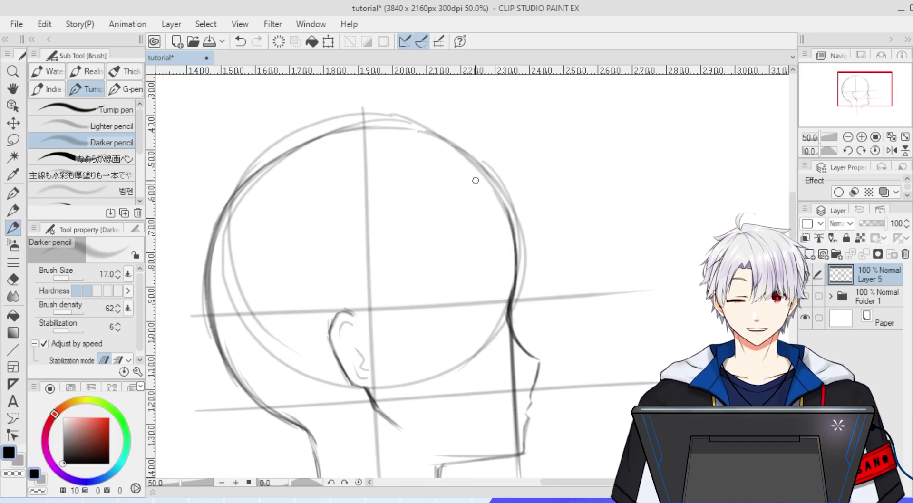
# Draw the top of the head so it joins the back of the skull to the forehead curve, redoing the stroke once.
pyautogui.scroll(-1, 475, 179)
pyautogui.scroll(-1, 507, 211)
pyautogui.scroll(2, 501, 150)
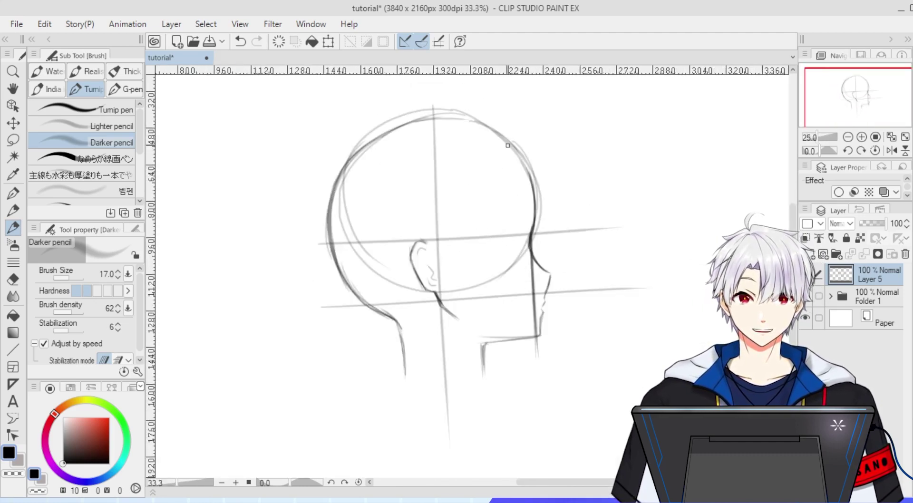
pyautogui.moveTo(410, 119); pyautogui.dragTo(495, 112)
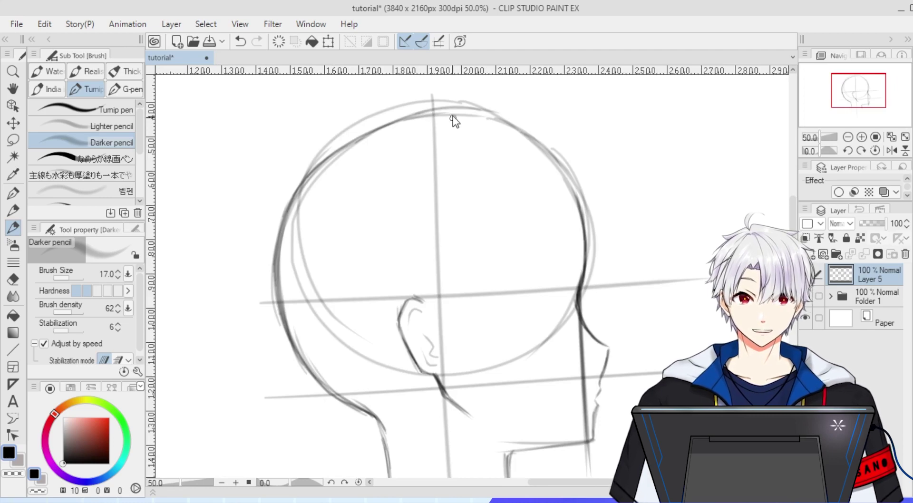
pyautogui.hotkey('ctrl', 'z')
pyautogui.moveTo(428, 112); pyautogui.dragTo(495, 115)
pyautogui.scroll(-1, 479, 127)
pyautogui.scroll(1, 527, 237)
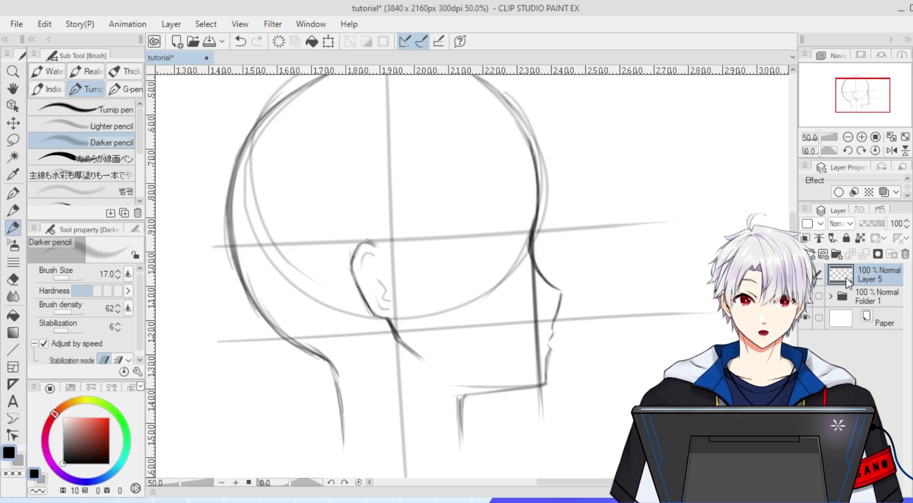
# Add a new layer above the head sketch and draw a short eyebrow just above the upper guideline near the forehead.
pyautogui.click(810, 254)
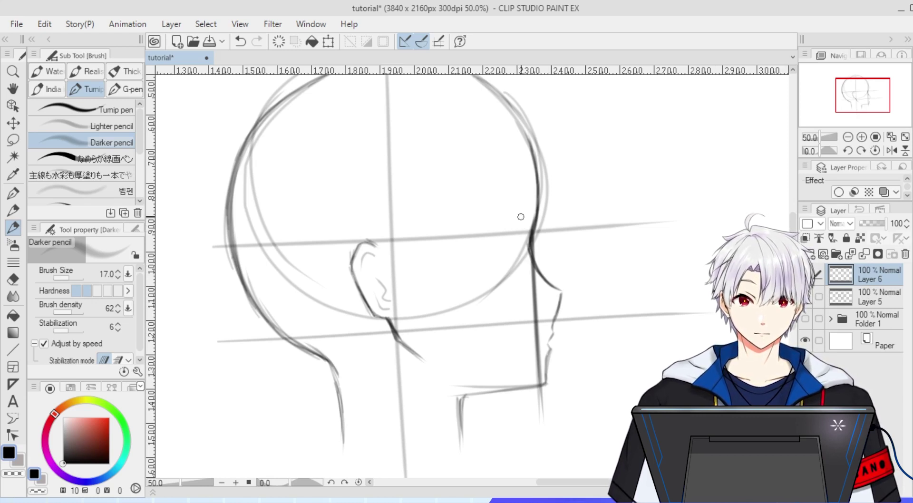
pyautogui.moveTo(505, 209); pyautogui.dragTo(518, 208)
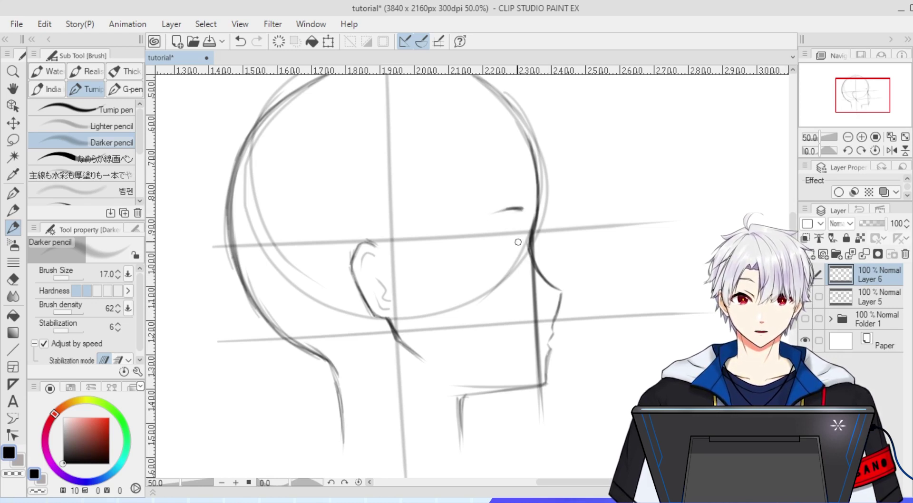
# Draw the profile eye below the eyebrow at brush size 20: slanted upper lid, short lower corner and narrow upright iris.
pyautogui.press(']')
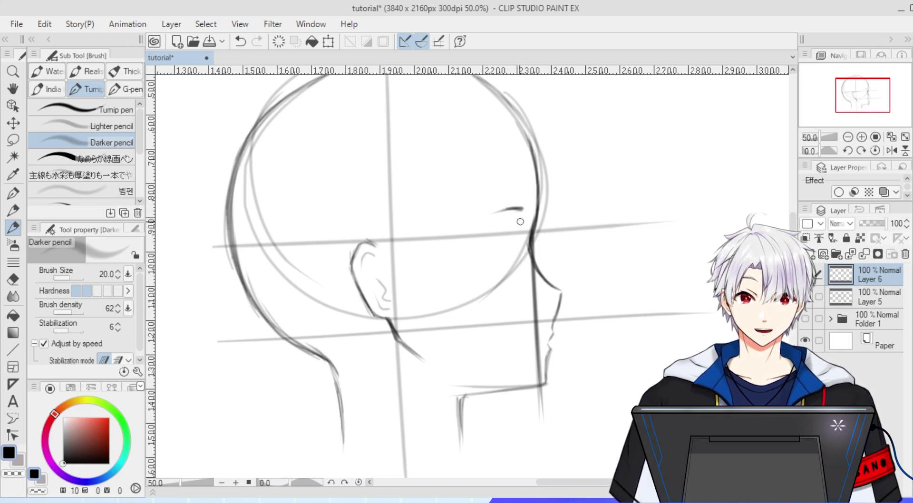
pyautogui.moveTo(515, 224); pyautogui.dragTo(525, 226)
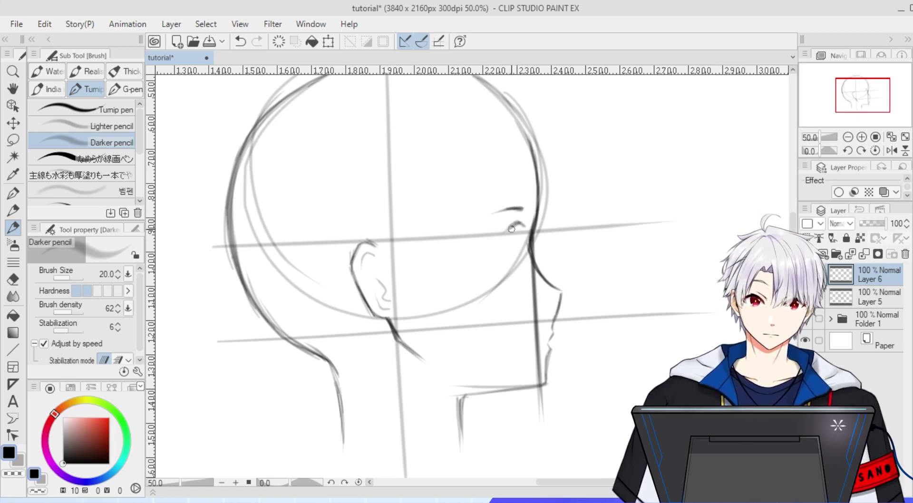
pyautogui.moveTo(510, 227)
pyautogui.mouseDown()
pyautogui.moveTo(484, 258)
pyautogui.moveTo(498, 260)
pyautogui.mouseUp()
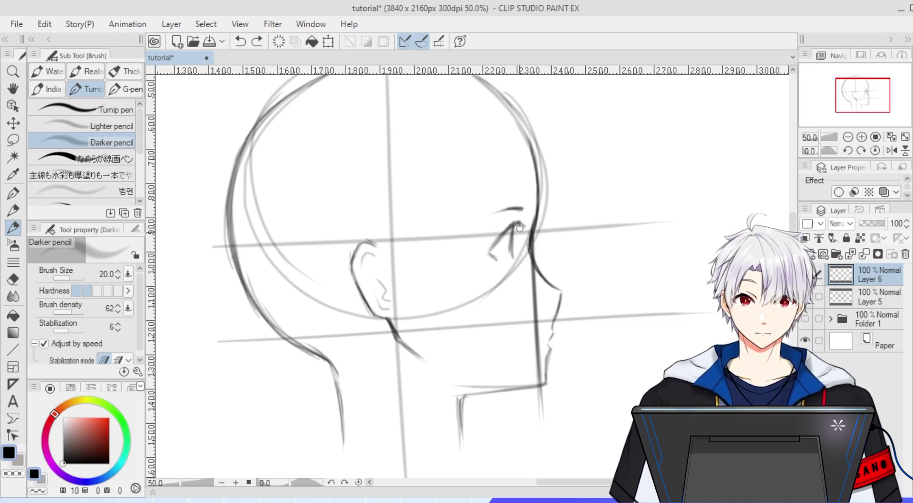
pyautogui.moveTo(520, 227); pyautogui.dragTo(517, 260)
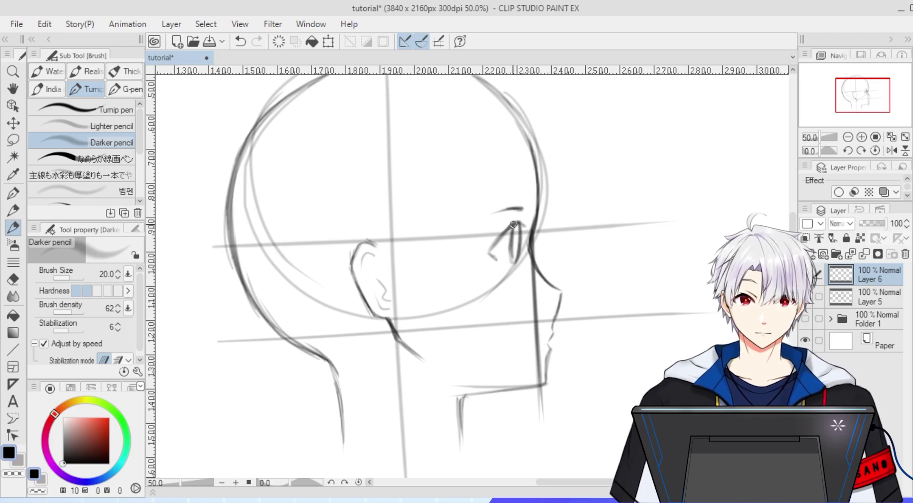
pyautogui.moveTo(514, 225); pyautogui.dragTo(513, 272)
# Darken the eye's upper lash line at brush size 17 and add a short mouth line at the lips.
pyautogui.scroll(-4, 519, 251)
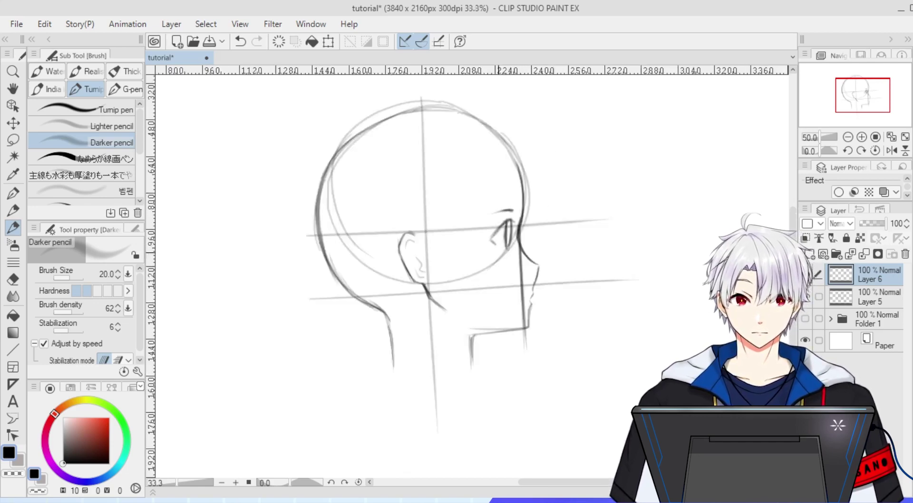
pyautogui.scroll(3, 522, 249)
pyautogui.scroll(1, 522, 248)
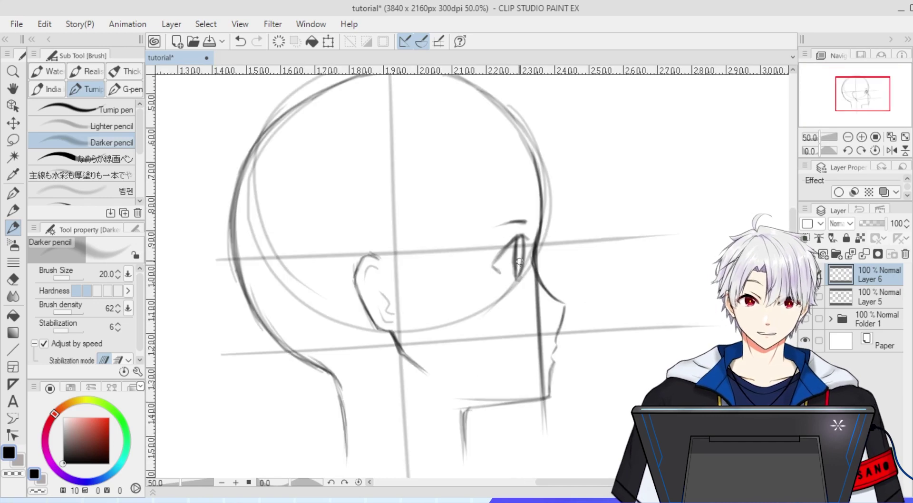
pyautogui.scroll(1, 504, 270)
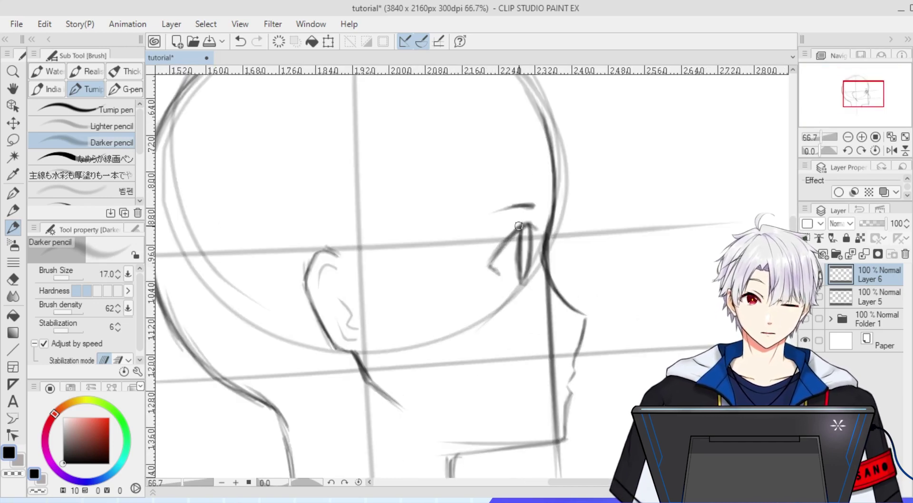
pyautogui.moveTo(490, 263)
pyautogui.mouseDown()
pyautogui.moveTo(501, 273)
pyautogui.moveTo(531, 222)
pyautogui.mouseUp()
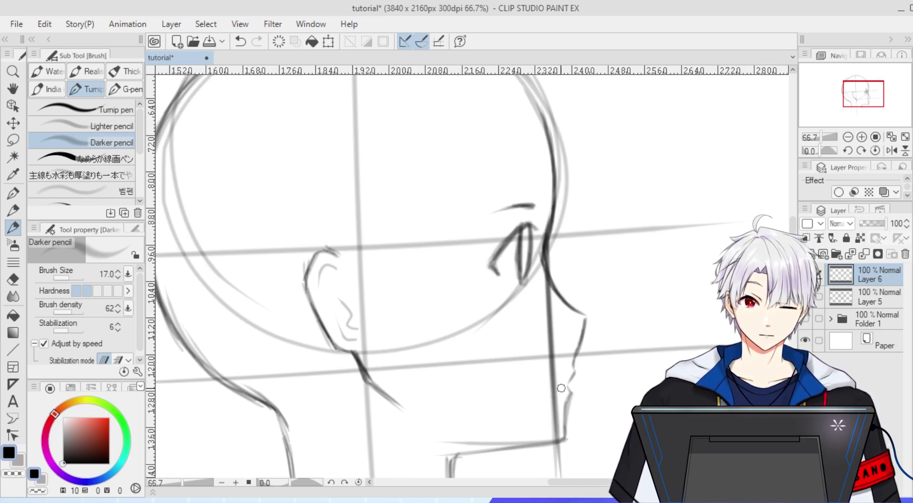
pyautogui.scroll(-1, 545, 397)
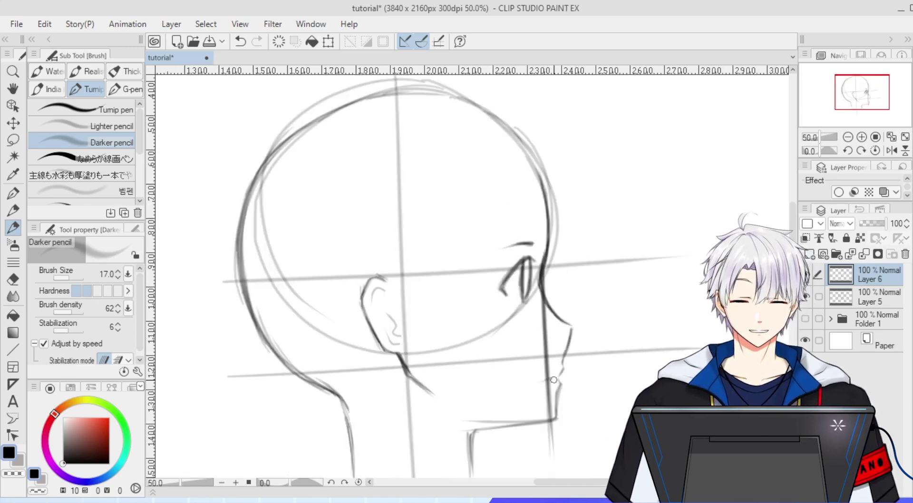
pyautogui.scroll(-1, 570, 394)
pyautogui.scroll(-1, 566, 335)
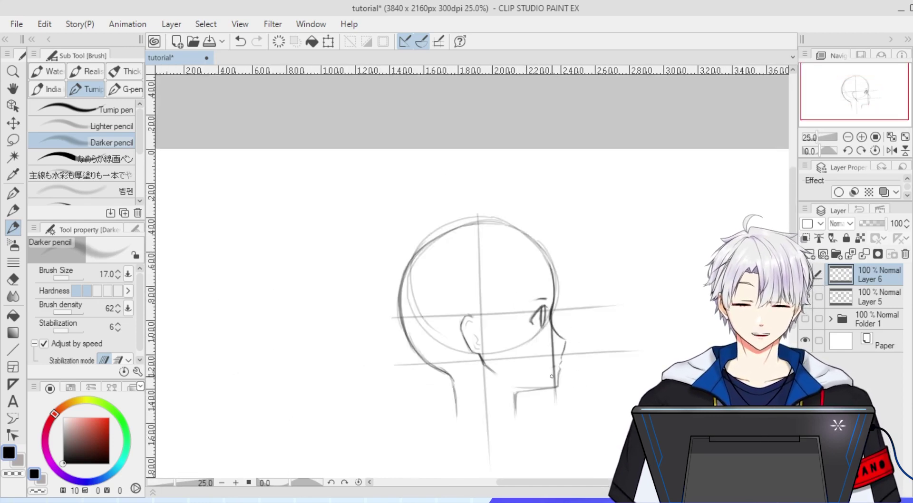
pyautogui.scroll(1, 552, 377)
pyautogui.scroll(-1, 558, 355)
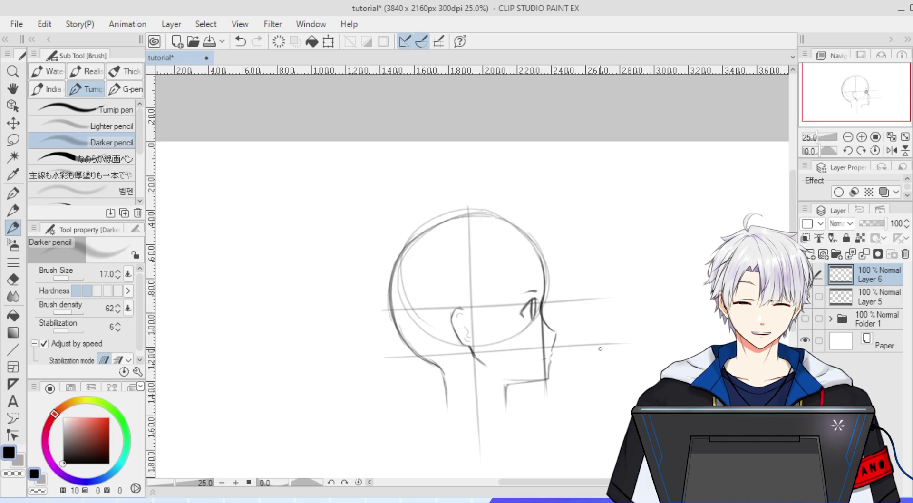
pyautogui.scroll(1, 564, 421)
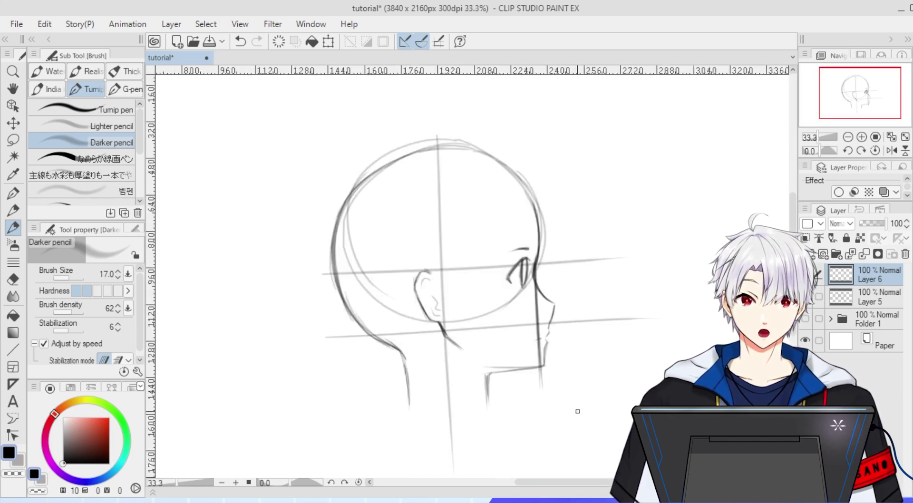
# Undo the last stroke, switch to Layer 5 and darken the line at the back of the neck.
pyautogui.hotkey('ctrl', 'z')
pyautogui.hotkey('alt', '[')
pyautogui.moveTo(403, 353); pyautogui.dragTo(409, 407)
# Erase the construction circle outside the skull outline and the upper guideline in front of the face with the Rough eraser.
pyautogui.press('e')
pyautogui.scroll(2, 394, 368)
pyautogui.scroll(-2, 424, 352)
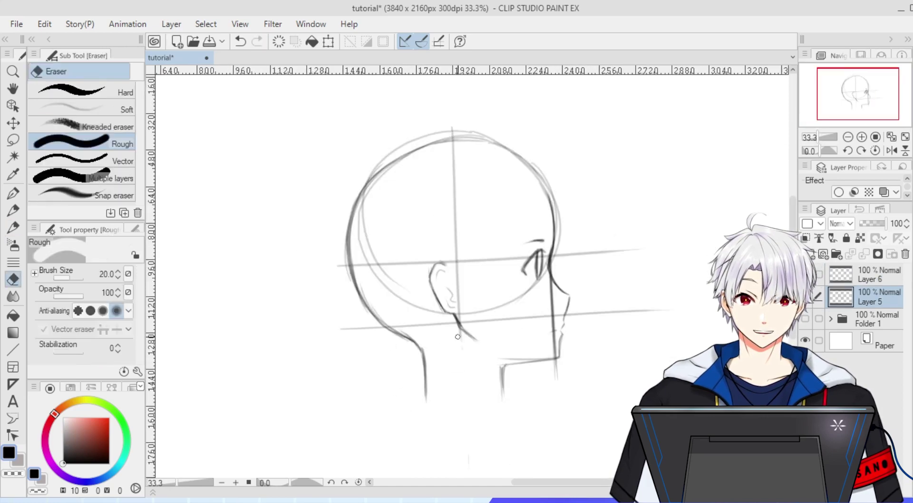
pyautogui.moveTo(392, 286)
pyautogui.mouseDown()
pyautogui.moveTo(380, 199)
pyautogui.moveTo(495, 140)
pyautogui.mouseUp()
pyautogui.moveTo(535, 166)
pyautogui.mouseDown()
pyautogui.moveTo(546, 178)
pyautogui.moveTo(561, 247)
pyautogui.moveTo(526, 161)
pyautogui.mouseUp()
pyautogui.moveTo(635, 250); pyautogui.dragTo(574, 256)
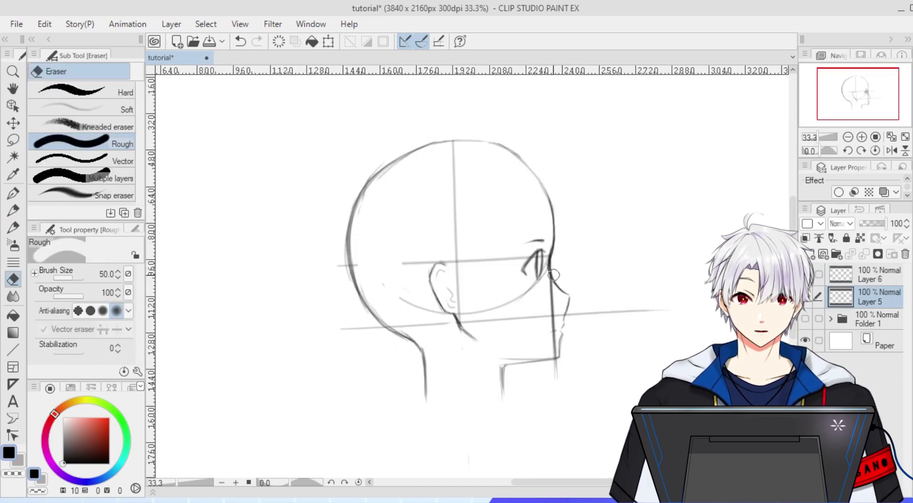
# Erase the vertical centre line and the upper guideline inside the head, plus part of the lower circle arc.
pyautogui.scroll(-1, 638, 239)
pyautogui.press('[')
pyautogui.press('[')
pyautogui.press('[')
pyautogui.scroll(1, 607, 287)
pyautogui.press(']')
pyautogui.press(']')
pyautogui.press(']')
pyautogui.moveTo(464, 131); pyautogui.dragTo(470, 250)
pyautogui.moveTo(409, 249); pyautogui.dragTo(495, 299)
pyautogui.moveTo(492, 243); pyautogui.dragTo(532, 241)
# Erase the vertical face guideline, the circle arc on the cheek and the lower guideline with the eraser at size 15.
pyautogui.scroll(2, 557, 246)
pyautogui.press('[')
pyautogui.press('[')
pyautogui.press('[')
pyautogui.press('[')
pyautogui.press('[')
pyautogui.press('[')
pyautogui.press('[')
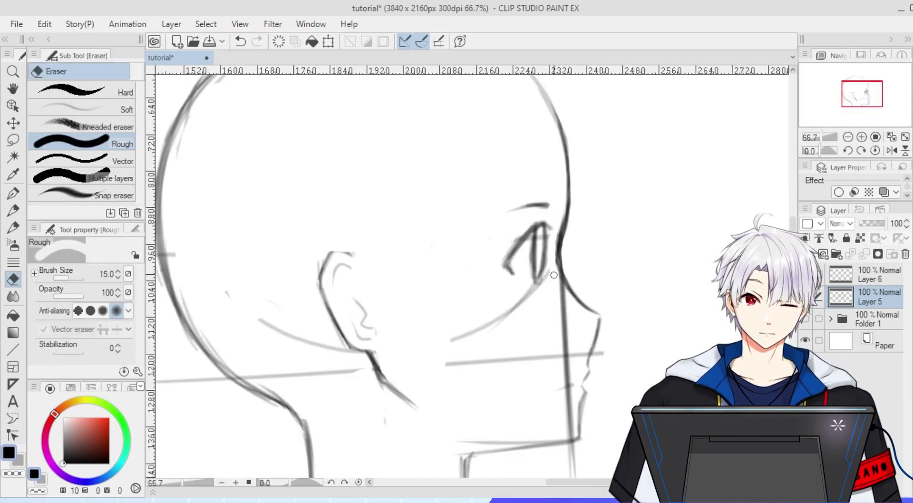
pyautogui.moveTo(552, 273); pyautogui.dragTo(565, 335)
pyautogui.moveTo(516, 305); pyautogui.dragTo(548, 273)
pyautogui.moveTo(485, 362)
pyautogui.mouseDown()
pyautogui.moveTo(562, 357)
pyautogui.moveTo(566, 408)
pyautogui.mouseUp()
pyautogui.moveTo(566, 412)
pyautogui.mouseDown()
pyautogui.moveTo(567, 389)
pyautogui.moveTo(569, 421)
pyautogui.mouseUp()
pyautogui.scroll(-1, 569, 421)
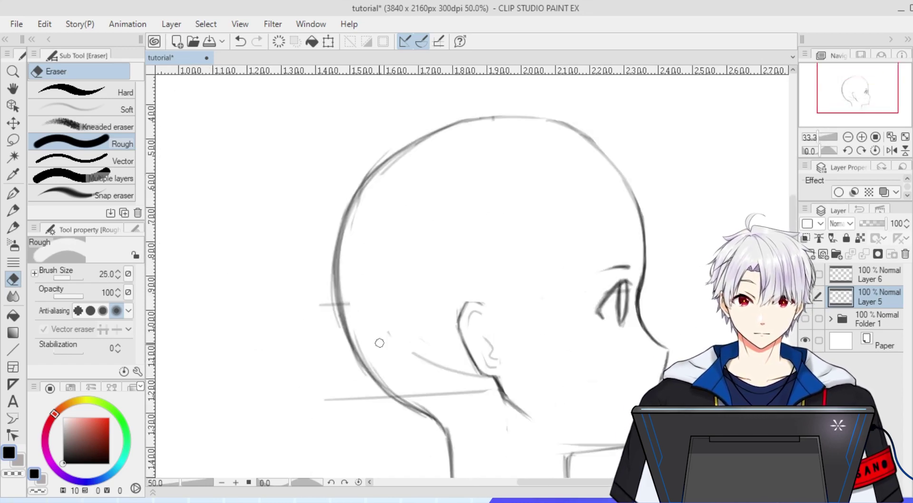
# Erase the remaining circle arc and the guideline ends behind the ear with the eraser at size 25.
pyautogui.press(']')
pyautogui.press(']')
pyautogui.moveTo(343, 286); pyautogui.dragTo(354, 324)
pyautogui.moveTo(413, 355); pyautogui.dragTo(483, 377)
pyautogui.moveTo(487, 391); pyautogui.dragTo(326, 400)
pyautogui.press('b')
pyautogui.scroll(1, 475, 345)
pyautogui.moveTo(474, 344); pyautogui.dragTo(321, 287)
pyautogui.scroll(-1, 467, 426)
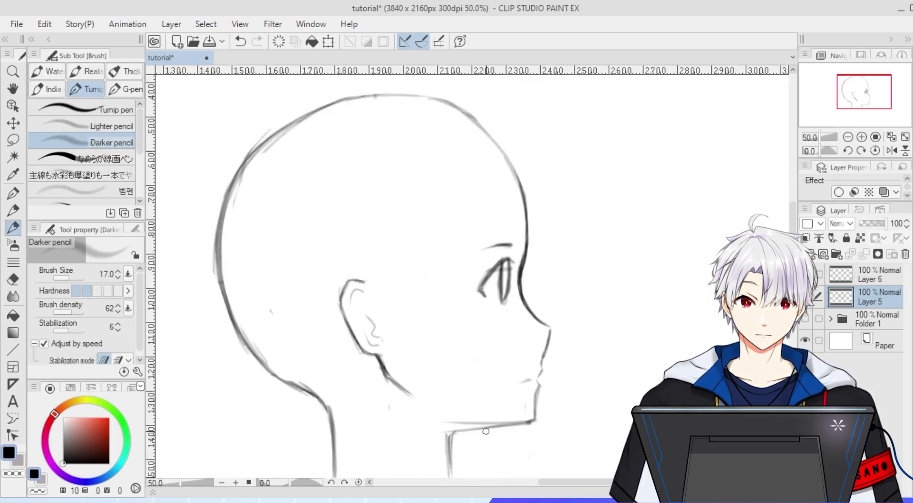
pyautogui.moveTo(468, 425)
pyautogui.mouseDown()
pyautogui.moveTo(347, 195)
pyautogui.moveTo(357, 197)
pyautogui.mouseUp()
pyautogui.hotkey('ctrl', 'z')
# Clean up the stray sketch lines around the jaw and neck with the eraser at size 10.
pyautogui.press('e')
pyautogui.press('[')
pyautogui.press('[')
pyautogui.press('[')
pyautogui.press('[')
pyautogui.press('[')
pyautogui.press('[')
pyautogui.press('[')
pyautogui.moveTo(313, 483); pyautogui.dragTo(298, 484)
pyautogui.moveTo(344, 254)
pyautogui.mouseDown()
pyautogui.moveTo(339, 305)
pyautogui.moveTo(370, 348)
pyautogui.mouseUp()
pyautogui.scroll(-2, 453, 302)
pyautogui.scroll(-1, 527, 222)
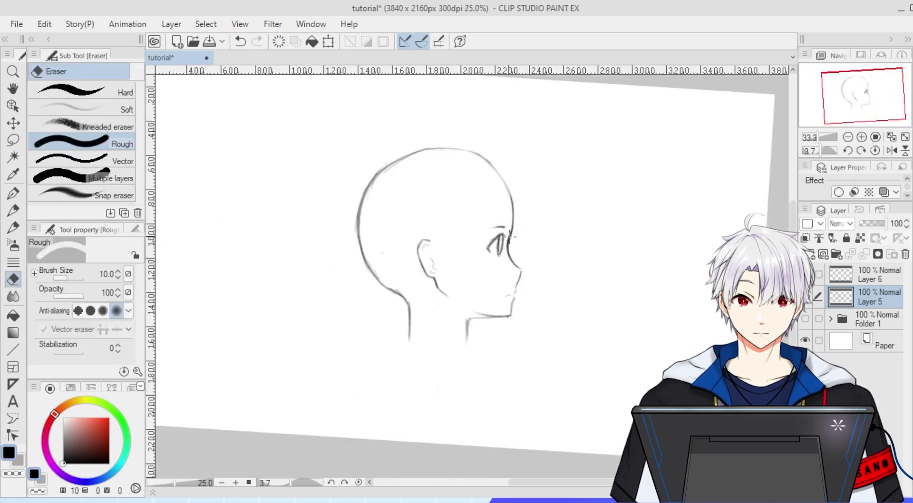
pyautogui.press('b')
pyautogui.scroll(1, 476, 279)
pyautogui.moveTo(499, 286); pyautogui.dragTo(500, 278)
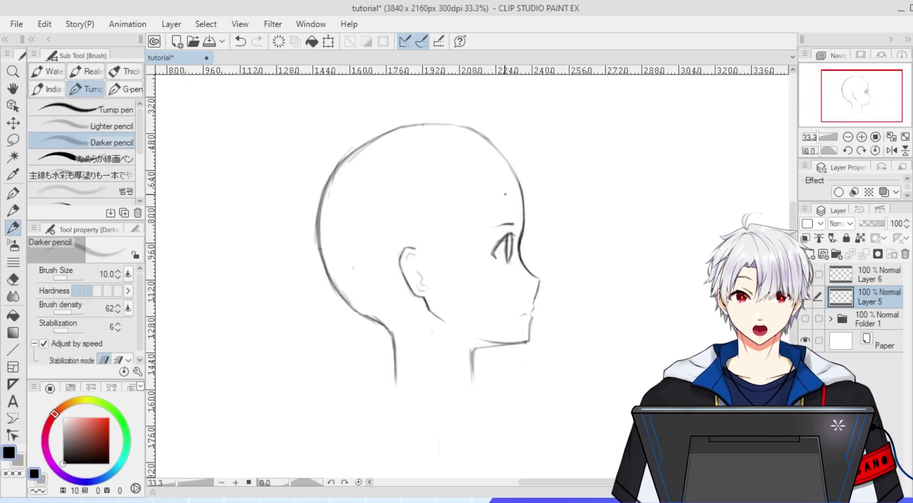
pyautogui.scroll(-1, 469, 199)
pyautogui.scroll(1, 598, 179)
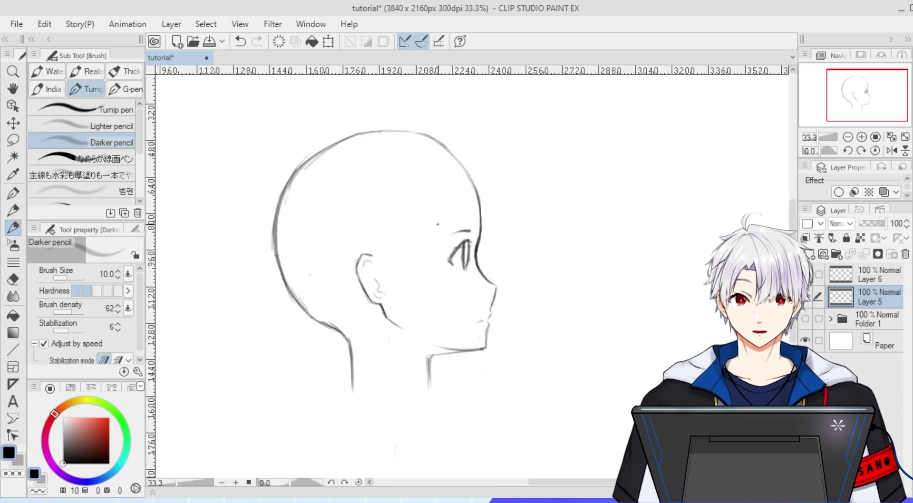
pyautogui.scroll(-1, 437, 225)
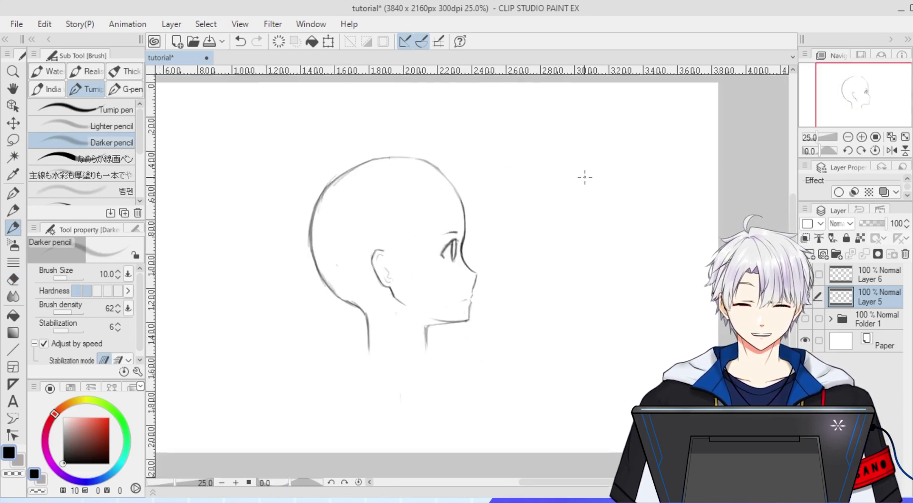
pyautogui.scroll(-2, 441, 234)
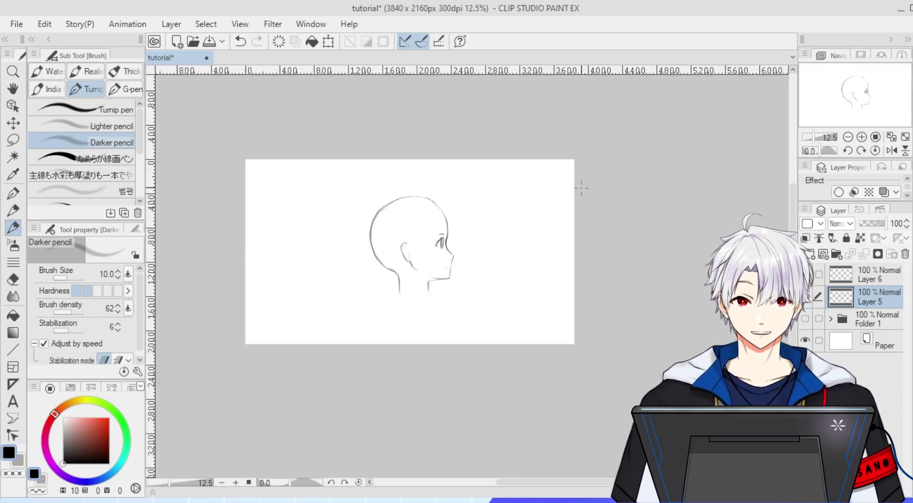
# Draw a construction circle for a second head in front of the finished profile with the Darker pencil at size 25.
pyautogui.scroll(2, 581, 187)
pyautogui.press(']')
pyautogui.press(']')
pyautogui.press(']')
pyautogui.press(']')
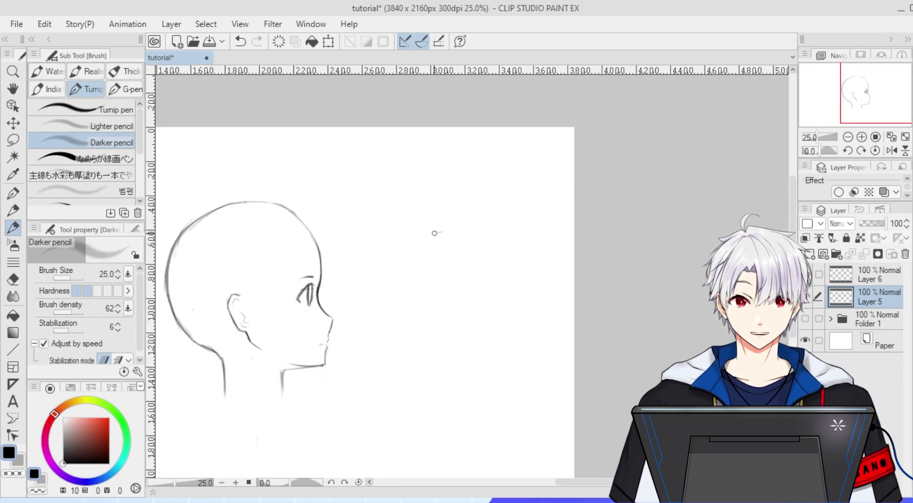
pyautogui.moveTo(434, 233); pyautogui.dragTo(497, 350)
pyautogui.moveTo(445, 237); pyautogui.dragTo(511, 346)
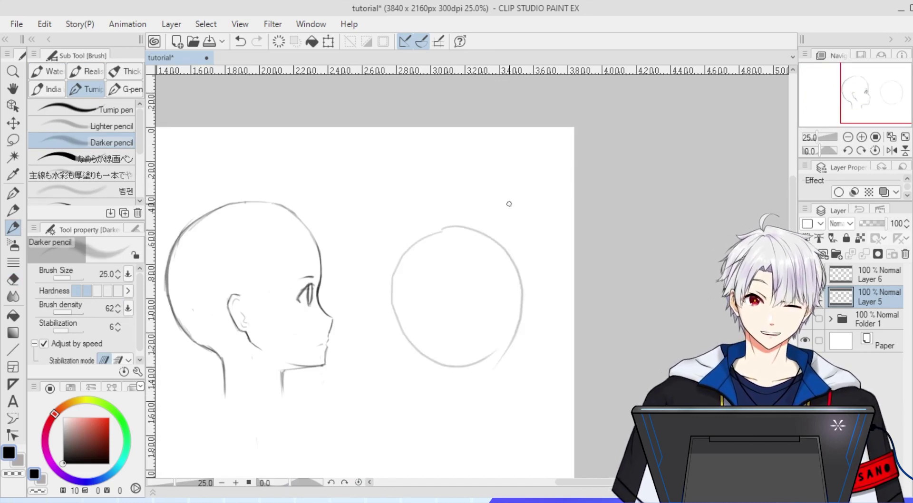
# Draw the second head's concave nose bridge from the circle's front edge toward the nose tip, redoing strokes as needed.
pyautogui.scroll(-1, 506, 263)
pyautogui.scroll(2, 533, 205)
pyautogui.moveTo(535, 200); pyautogui.dragTo(537, 276)
pyautogui.hotkey('ctrl', 'z')
pyautogui.moveTo(536, 228); pyautogui.dragTo(540, 279)
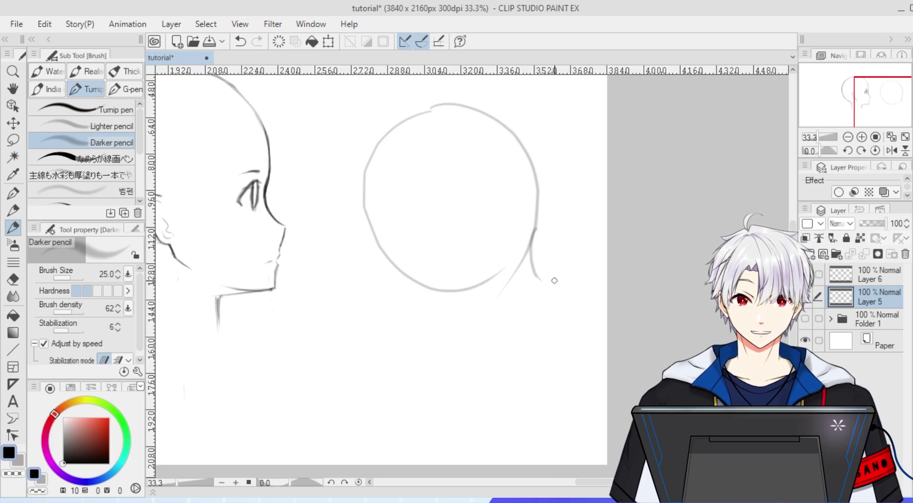
pyautogui.moveTo(532, 247)
pyautogui.mouseDown()
pyautogui.moveTo(541, 284)
pyautogui.moveTo(556, 288)
pyautogui.mouseUp()
pyautogui.hotkey('ctrl', 'z')
# Draw the second head's slanted face front from the nose tip to the chin, with the jawline running back from it.
pyautogui.moveTo(555, 288)
pyautogui.mouseDown()
pyautogui.moveTo(532, 361)
pyautogui.moveTo(471, 353)
pyautogui.mouseUp()
pyautogui.hotkey('ctrl', 'z')
pyautogui.moveTo(532, 364)
pyautogui.mouseDown()
pyautogui.moveTo(458, 366)
pyautogui.moveTo(482, 356)
pyautogui.mouseUp()
pyautogui.hotkey('ctrl', 'z')
pyautogui.moveTo(529, 245)
pyautogui.mouseDown()
pyautogui.moveTo(551, 297)
pyautogui.moveTo(529, 364)
pyautogui.mouseUp()
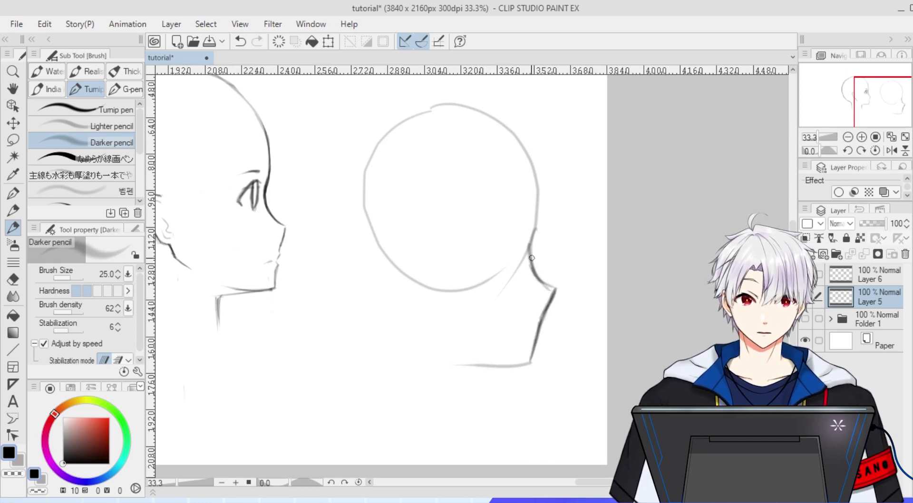
pyautogui.moveTo(529, 214); pyautogui.dragTo(534, 408)
pyautogui.moveTo(534, 231); pyautogui.dragTo(533, 409)
pyautogui.hotkey('ctrl', 'z')
pyautogui.hotkey('ctrl', 'z')
pyautogui.scroll(-1, 546, 250)
pyautogui.scroll(1, 516, 256)
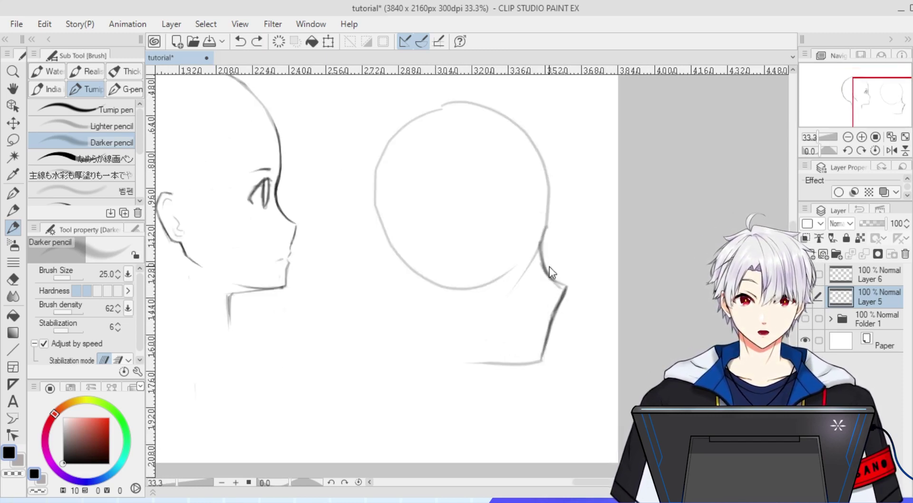
# Draw the front of the second head's neck as a short line down from the jaw, redoing the stroke once.
pyautogui.moveTo(540, 361)
pyautogui.mouseDown()
pyautogui.moveTo(503, 363)
pyautogui.moveTo(482, 409)
pyautogui.mouseUp()
pyautogui.hotkey('ctrl', 'z')
pyautogui.moveTo(484, 377); pyautogui.dragTo(477, 411)
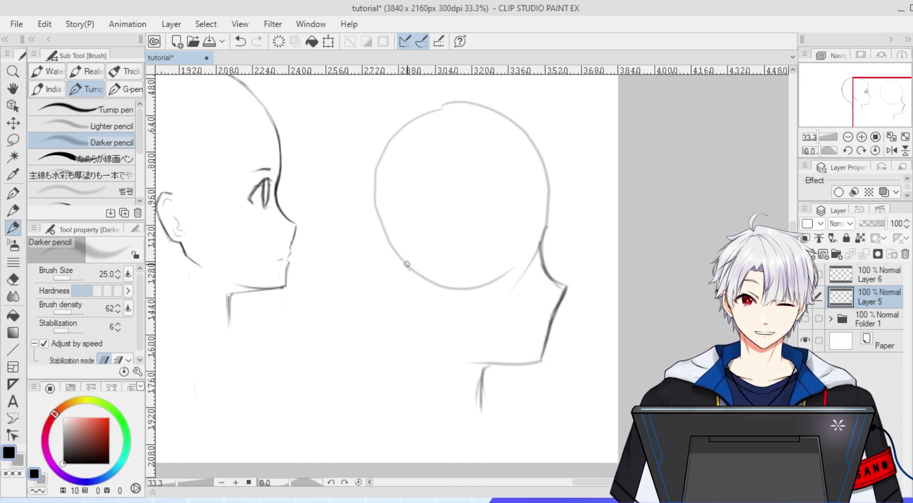
# Sketch the second head's ear at the circle's lower back edge and the rear jaw line descending from it.
pyautogui.moveTo(408, 247)
pyautogui.mouseDown()
pyautogui.moveTo(404, 297)
pyautogui.moveTo(415, 300)
pyautogui.moveTo(403, 292)
pyautogui.moveTo(401, 243)
pyautogui.mouseUp()
pyautogui.hotkey('ctrl', 'z')
pyautogui.moveTo(416, 304); pyautogui.dragTo(449, 340)
pyautogui.moveTo(538, 364); pyautogui.dragTo(480, 349)
pyautogui.hotkey('ctrl', 'z')
pyautogui.hotkey('ctrl', 'z')
pyautogui.scroll(-1, 457, 314)
pyautogui.scroll(1, 409, 301)
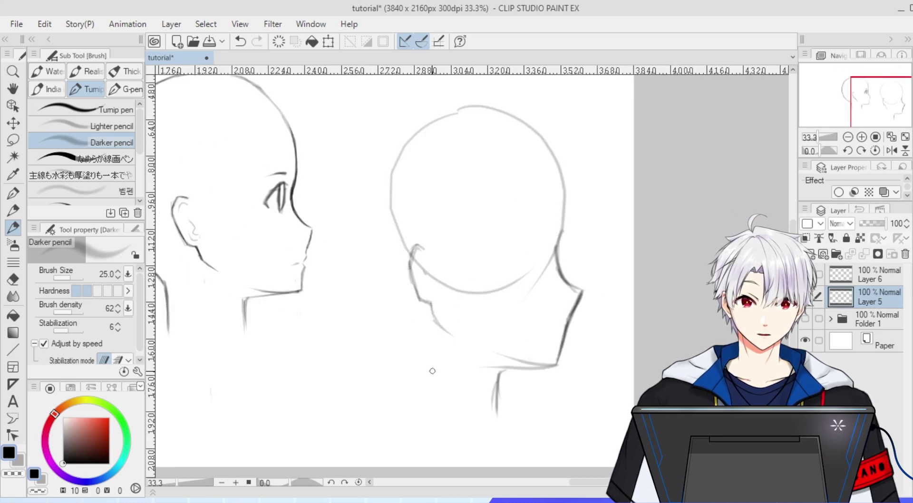
# Draw the back of the second head's neck and curve it up and back toward the base of the skull.
pyautogui.hotkey('ctrl', 'z')
pyautogui.moveTo(430, 369)
pyautogui.mouseDown()
pyautogui.moveTo(423, 406)
pyautogui.moveTo(407, 413)
pyautogui.mouseUp()
pyautogui.moveTo(411, 368); pyautogui.dragTo(372, 318)
pyautogui.moveTo(393, 342)
pyautogui.mouseDown()
pyautogui.moveTo(342, 244)
pyautogui.moveTo(375, 143)
pyautogui.mouseUp()
pyautogui.hotkey('ctrl', 'z')
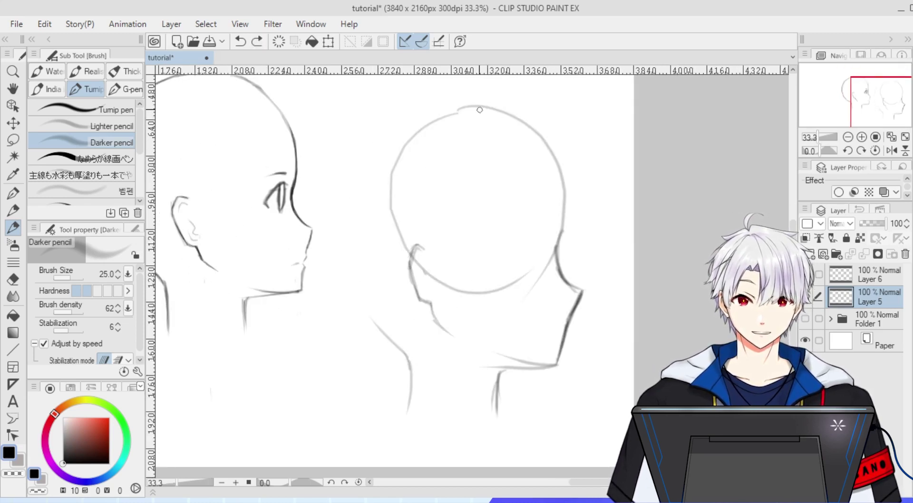
# Sketch the second head's large rounded skull from the crown around to the nape, joining it to the forehead along the circle.
pyautogui.moveTo(476, 106); pyautogui.dragTo(352, 300)
pyautogui.moveTo(461, 120); pyautogui.dragTo(339, 335)
pyautogui.moveTo(412, 128); pyautogui.dragTo(535, 137)
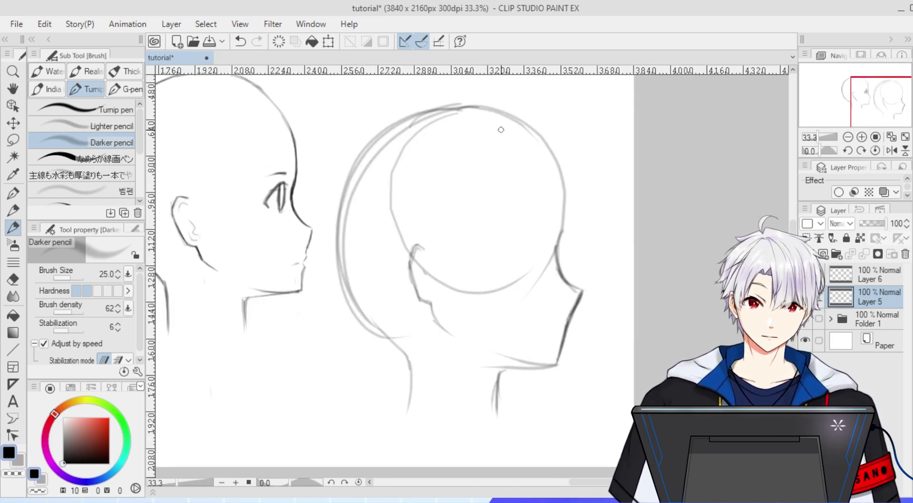
pyautogui.moveTo(496, 111); pyautogui.dragTo(563, 202)
pyautogui.moveTo(549, 160); pyautogui.dragTo(563, 237)
# Build up the back of the second head's skull with repeated curved strokes down to the neck.
pyautogui.scroll(-5, 553, 197)
pyautogui.scroll(5, 543, 183)
pyautogui.moveTo(549, 174)
pyautogui.mouseDown()
pyautogui.moveTo(463, 210)
pyautogui.moveTo(456, 342)
pyautogui.mouseUp()
pyautogui.moveTo(500, 204); pyautogui.dragTo(464, 184)
pyautogui.moveTo(462, 214); pyautogui.dragTo(518, 390)
pyautogui.moveTo(452, 238)
pyautogui.mouseDown()
pyautogui.moveTo(499, 375)
pyautogui.moveTo(521, 397)
pyautogui.mouseUp()
pyautogui.scroll(-1, 487, 227)
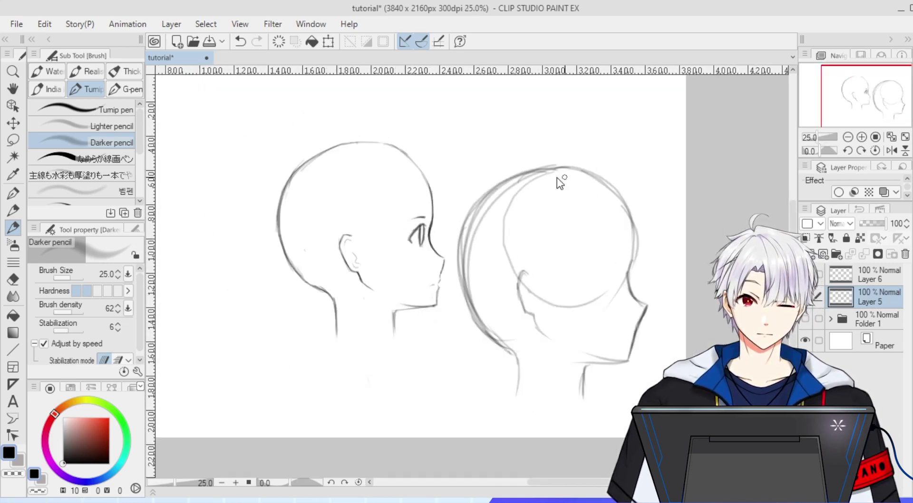
# Darken the second head's crown and forehead with overlapping strokes that curve in at the brow to the nose bridge.
pyautogui.scroll(1, 557, 178)
pyautogui.moveTo(488, 189); pyautogui.dragTo(590, 170)
pyautogui.moveTo(531, 172); pyautogui.dragTo(626, 192)
pyautogui.moveTo(566, 169)
pyautogui.mouseDown()
pyautogui.moveTo(655, 218)
pyautogui.moveTo(660, 257)
pyautogui.moveTo(643, 305)
pyautogui.mouseUp()
pyautogui.moveTo(655, 235); pyautogui.dragTo(639, 314)
pyautogui.moveTo(654, 273); pyautogui.dragTo(651, 318)
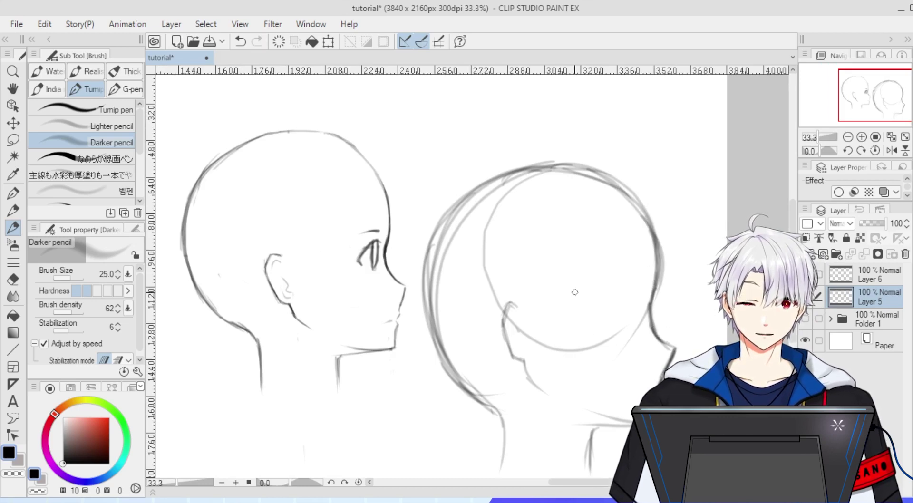
pyautogui.moveTo(575, 292); pyautogui.dragTo(559, 282)
pyautogui.moveTo(645, 247); pyautogui.dragTo(637, 308)
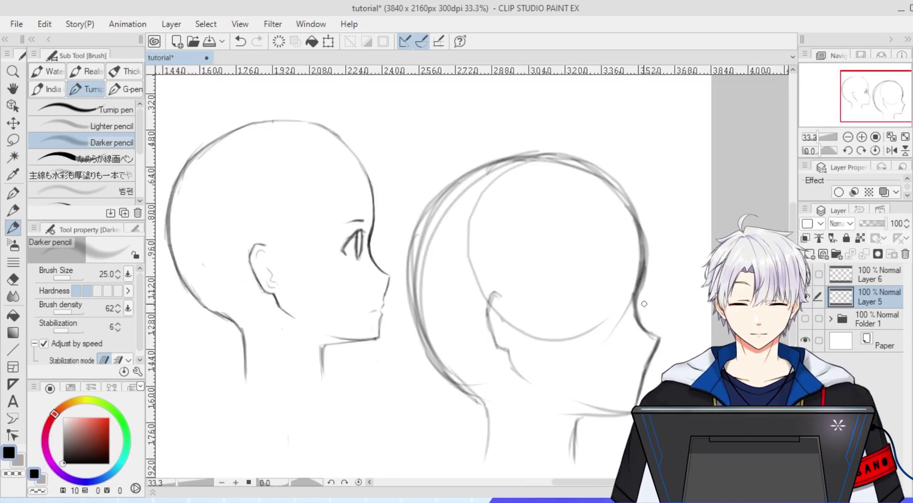
pyautogui.moveTo(646, 279); pyautogui.dragTo(638, 305)
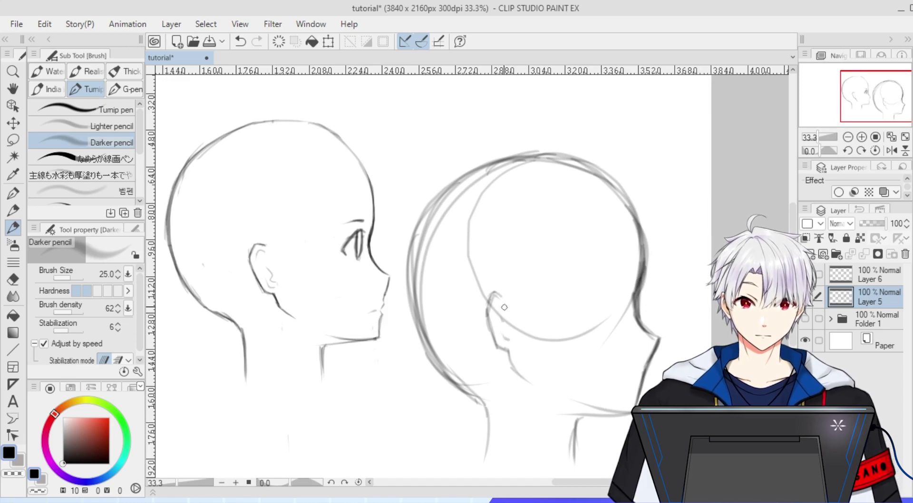
# Draw the second head's narrow profile eye with a light eyebrow above it and a short mouth line.
pyautogui.scroll(-1, 563, 315)
pyautogui.scroll(2, 605, 295)
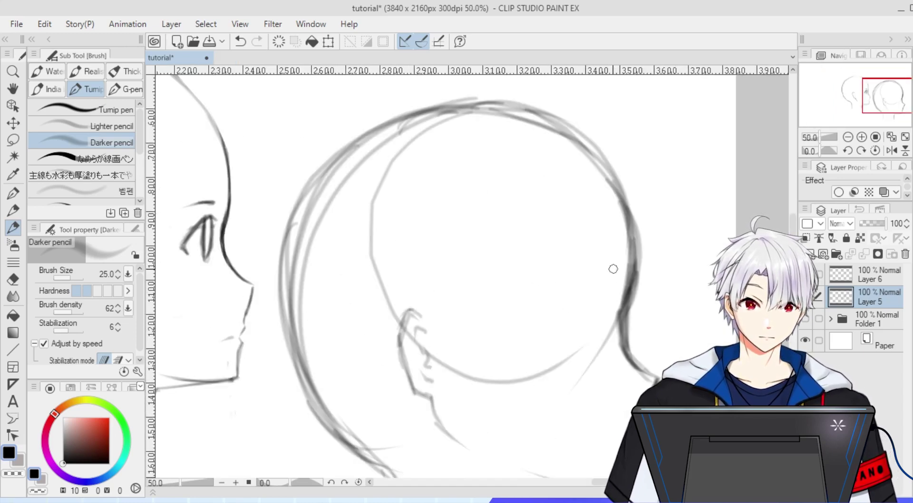
pyautogui.moveTo(613, 269)
pyautogui.mouseDown()
pyautogui.moveTo(587, 269)
pyautogui.moveTo(588, 301)
pyautogui.moveTo(574, 331)
pyautogui.mouseUp()
pyautogui.moveTo(609, 291); pyautogui.dragTo(603, 337)
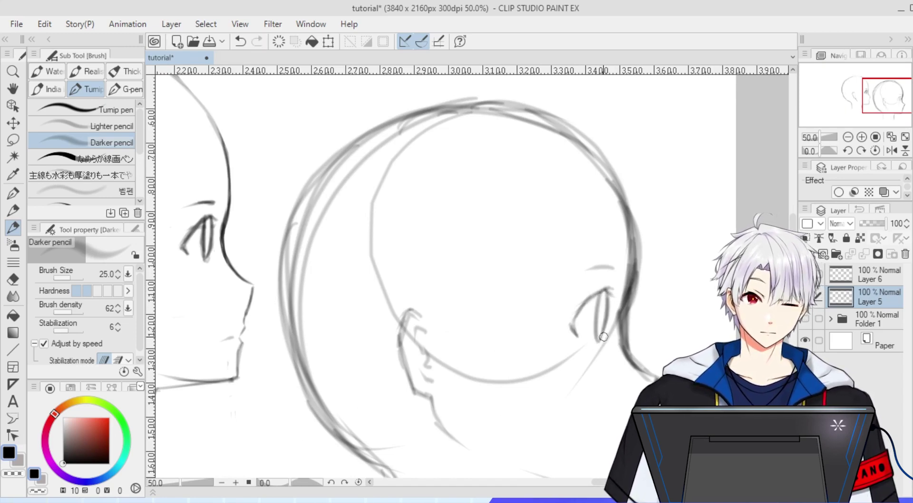
pyautogui.scroll(-1, 607, 324)
pyautogui.scroll(1, 625, 332)
pyautogui.moveTo(608, 279); pyautogui.dragTo(590, 348)
pyautogui.scroll(-1, 590, 349)
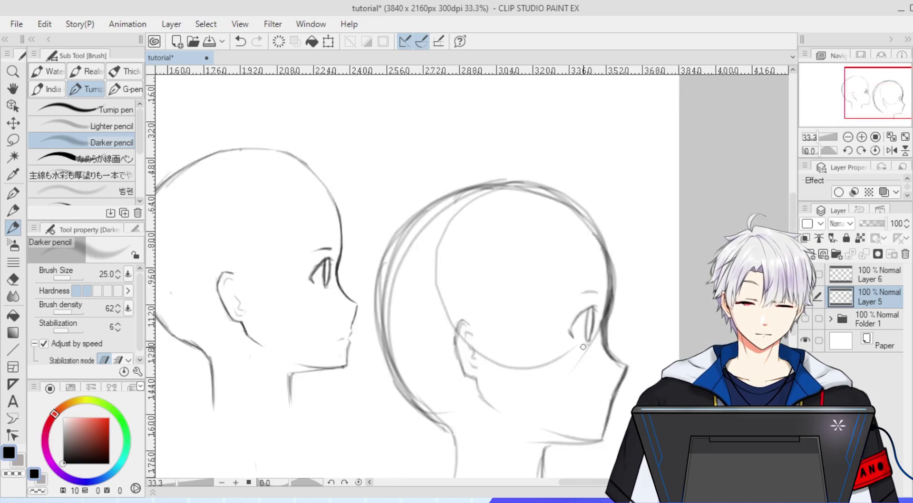
pyautogui.scroll(-3, 570, 373)
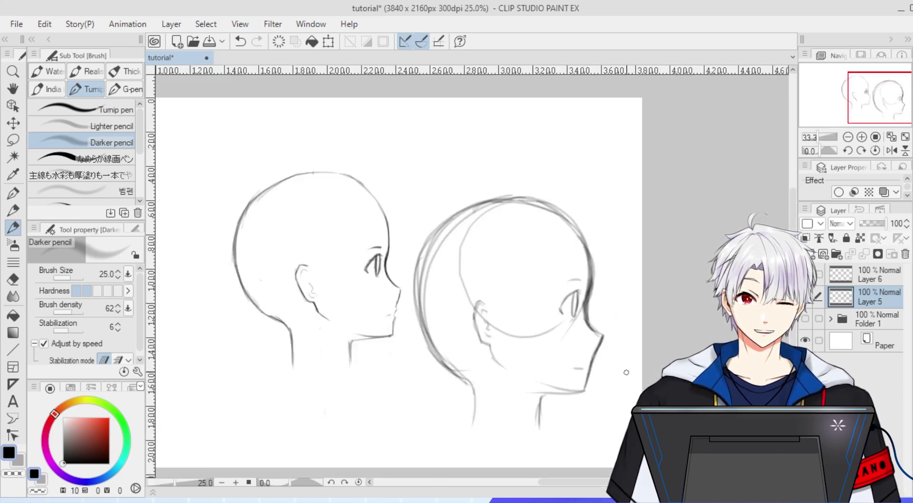
pyautogui.scroll(3, 573, 299)
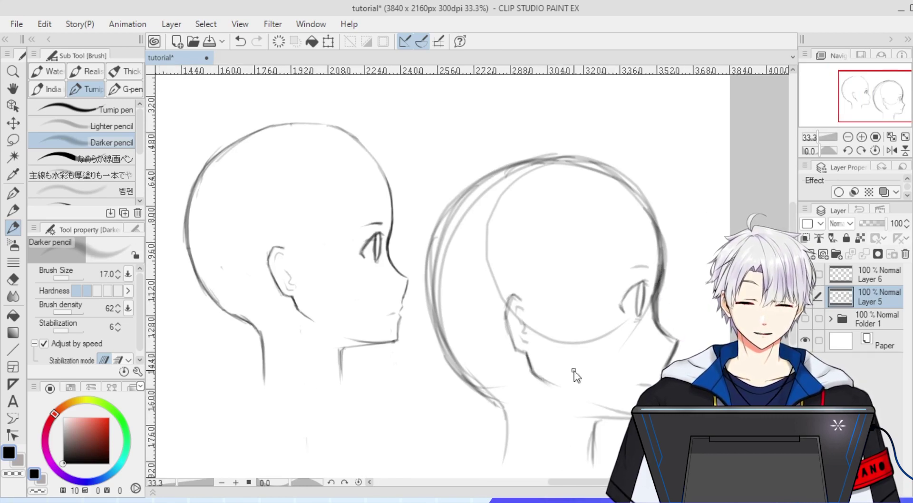
# Choose pure red and sketch a circle in the empty canvas area beside the back of the first head.
pyautogui.scroll(-3, 574, 372)
pyautogui.scroll(2, 371, 328)
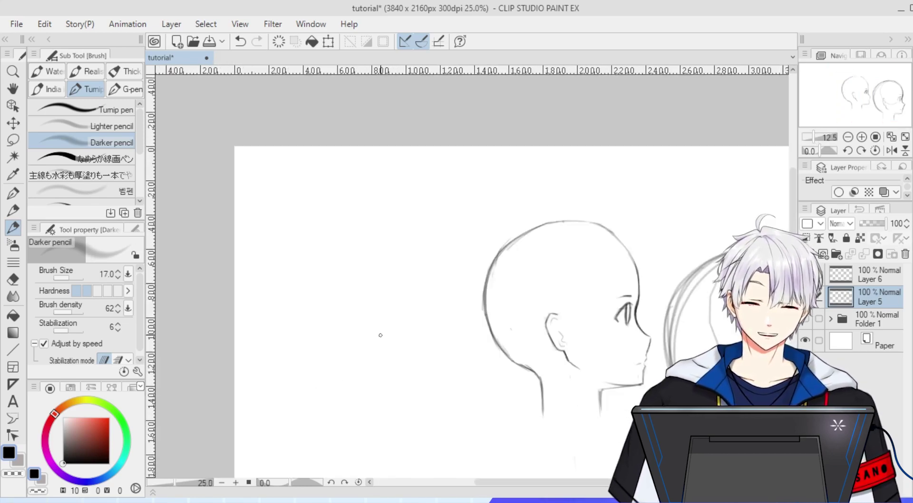
pyautogui.scroll(-2, 393, 271)
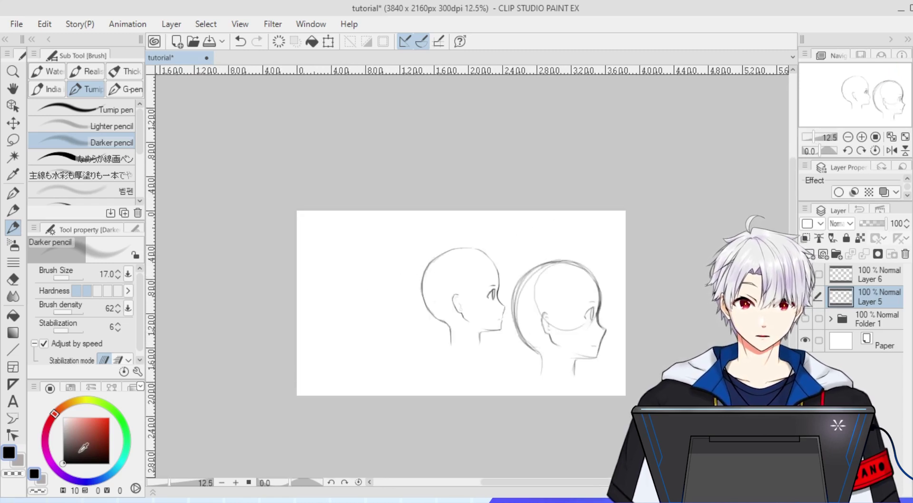
pyautogui.click(109, 417)
pyautogui.scroll(2, 381, 272)
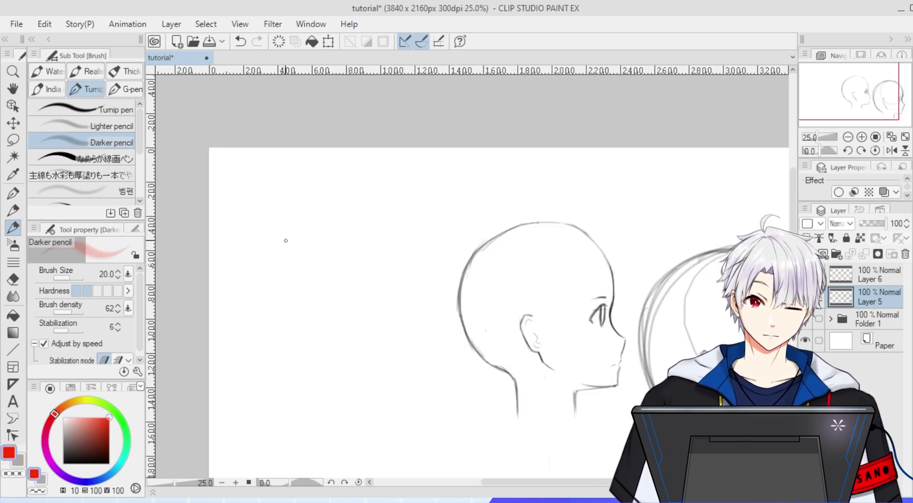
pyautogui.moveTo(274, 230)
pyautogui.mouseDown()
pyautogui.moveTo(327, 225)
pyautogui.moveTo(305, 221)
pyautogui.mouseUp()
pyautogui.hotkey('ctrl', 'z')
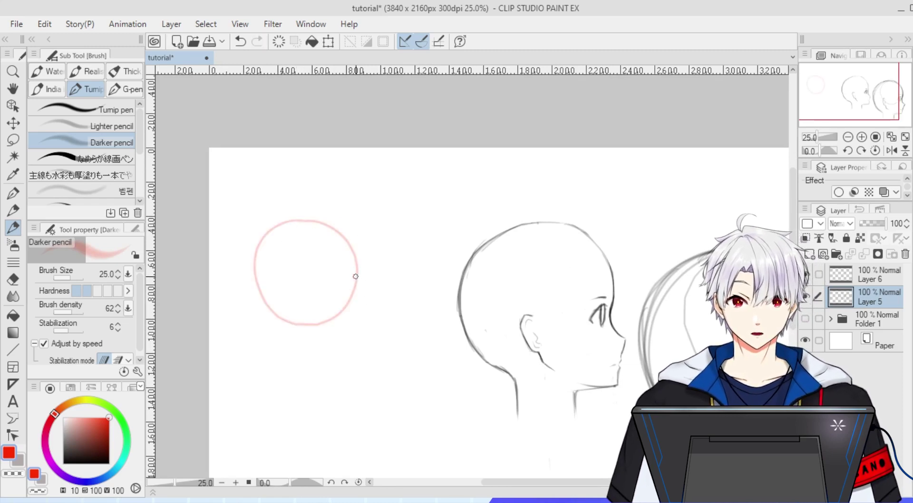
# Extend a red face line down from the circle's front, then add the chin, jaw and front neck lines.
pyautogui.moveTo(356, 270); pyautogui.dragTo(350, 390)
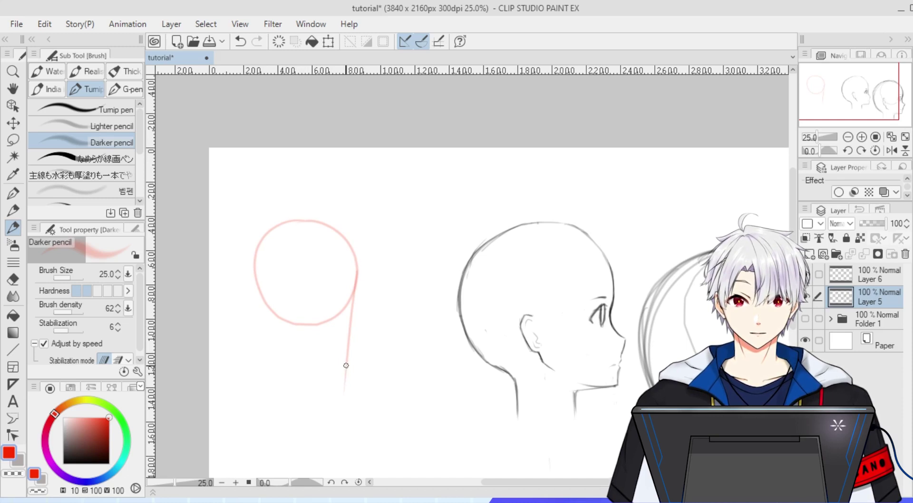
pyautogui.moveTo(345, 365); pyautogui.dragTo(299, 358)
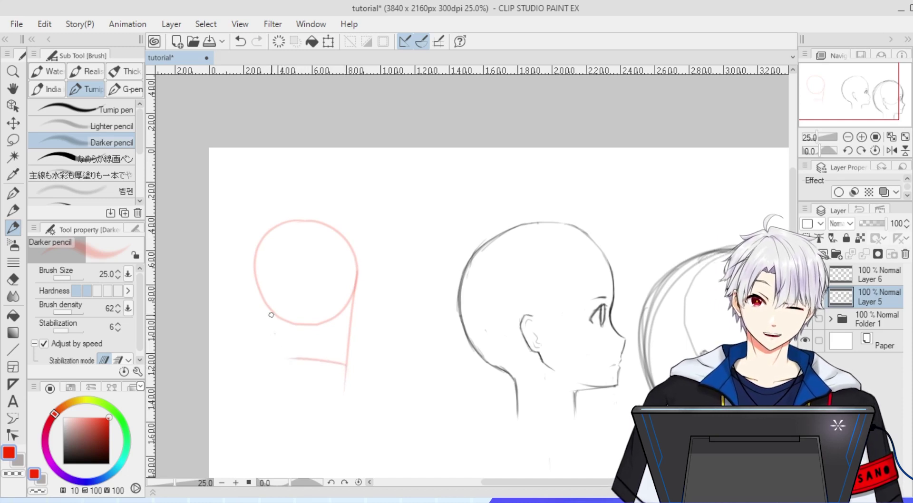
pyautogui.moveTo(271, 315); pyautogui.dragTo(346, 366)
pyautogui.moveTo(273, 314); pyautogui.dragTo(353, 373)
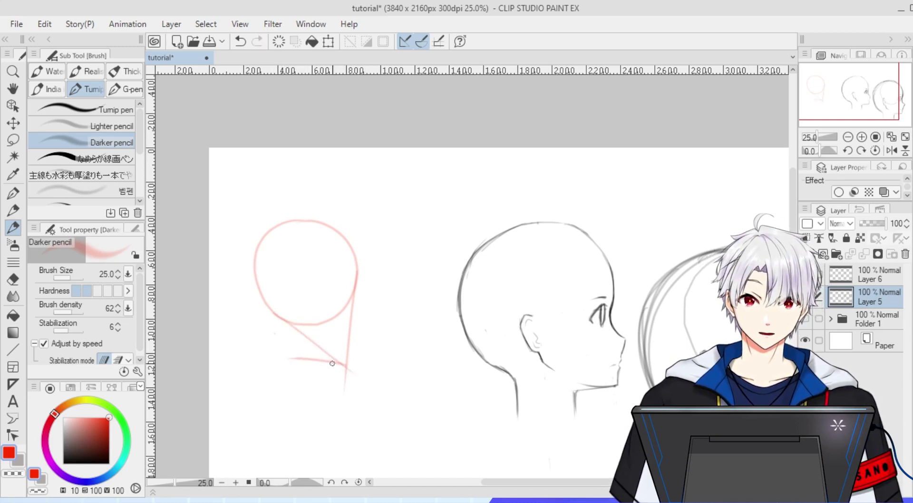
pyautogui.moveTo(273, 312)
pyautogui.mouseDown()
pyautogui.moveTo(354, 375)
pyautogui.moveTo(312, 383)
pyautogui.moveTo(308, 398)
pyautogui.mouseUp()
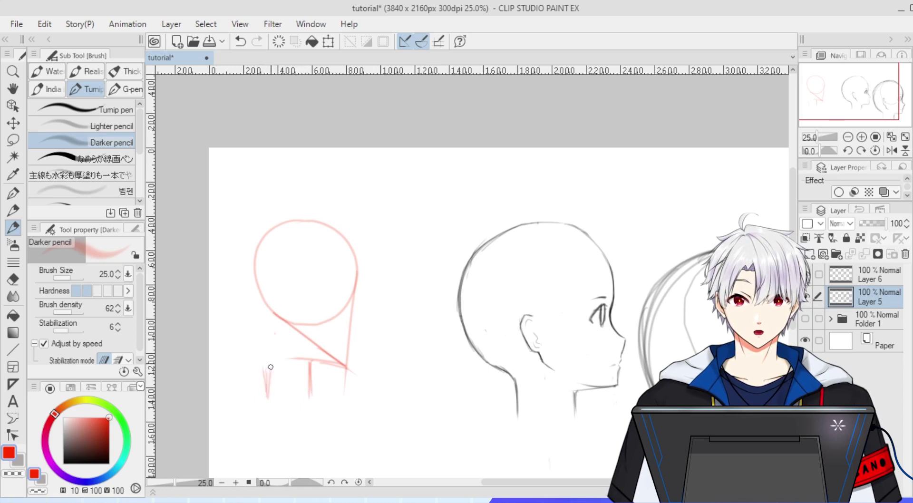
# Draw the back of the red head's neck and sweep an outer skull curve from the crown down to the nape.
pyautogui.moveTo(244, 330)
pyautogui.mouseDown()
pyautogui.moveTo(267, 362)
pyautogui.moveTo(270, 399)
pyautogui.mouseUp()
pyautogui.moveTo(267, 352); pyautogui.dragTo(269, 383)
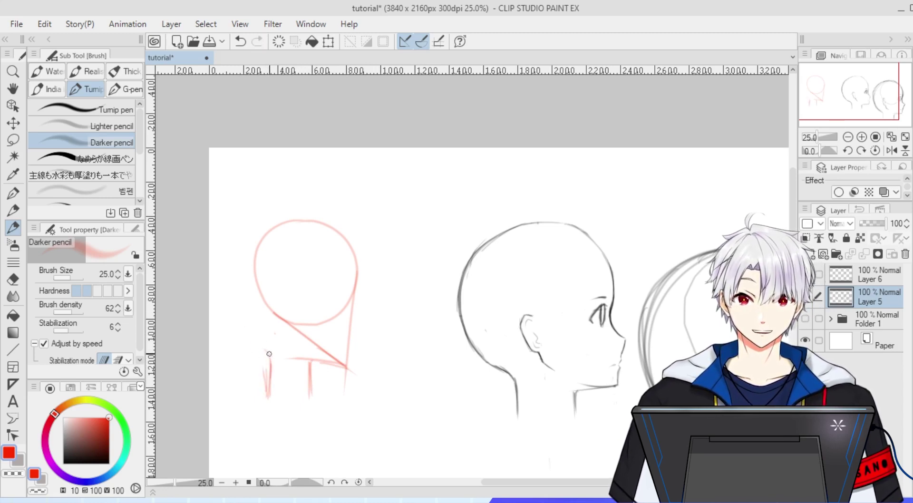
pyautogui.moveTo(262, 352)
pyautogui.mouseDown()
pyautogui.moveTo(229, 324)
pyautogui.moveTo(226, 291)
pyautogui.moveTo(280, 227)
pyautogui.moveTo(238, 316)
pyautogui.mouseUp()
pyautogui.moveTo(284, 223); pyautogui.dragTo(228, 333)
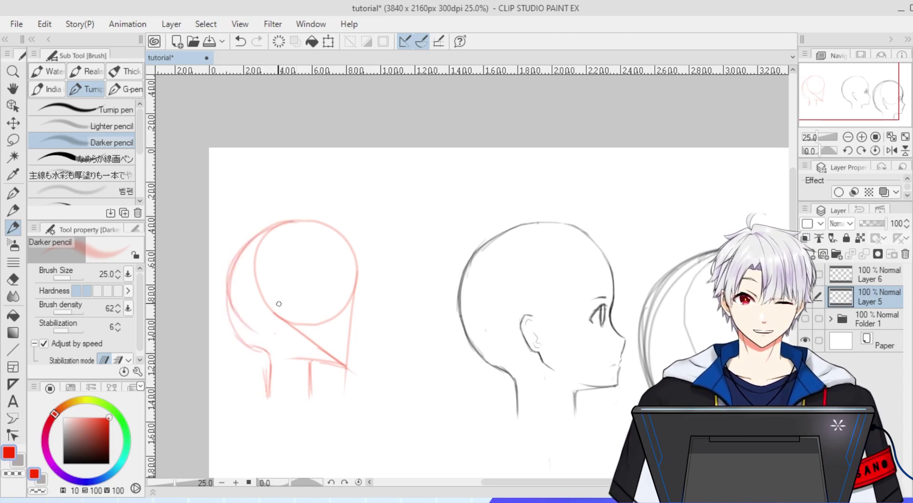
# Reinforce the red head's skull and back-of-neck contours, and undo the last stroke by the jaw hinge.
pyautogui.moveTo(259, 245)
pyautogui.mouseDown()
pyautogui.moveTo(230, 266)
pyautogui.moveTo(257, 345)
pyautogui.mouseUp()
pyautogui.moveTo(246, 276)
pyautogui.mouseDown()
pyautogui.moveTo(262, 339)
pyautogui.moveTo(232, 318)
pyautogui.moveTo(241, 253)
pyautogui.moveTo(297, 219)
pyautogui.moveTo(331, 227)
pyautogui.moveTo(357, 293)
pyautogui.mouseUp()
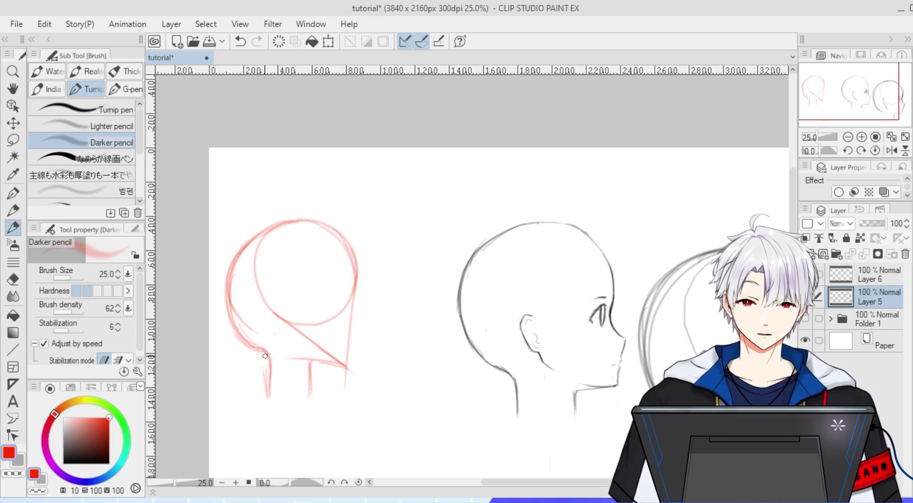
pyautogui.moveTo(265, 354); pyautogui.dragTo(268, 393)
pyautogui.moveTo(263, 358); pyautogui.dragTo(265, 381)
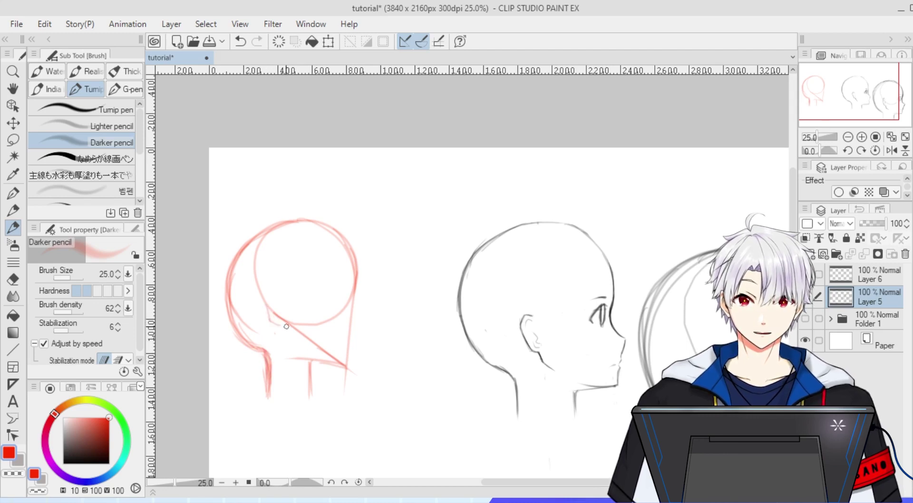
pyautogui.hotkey('ctrl', 'z')
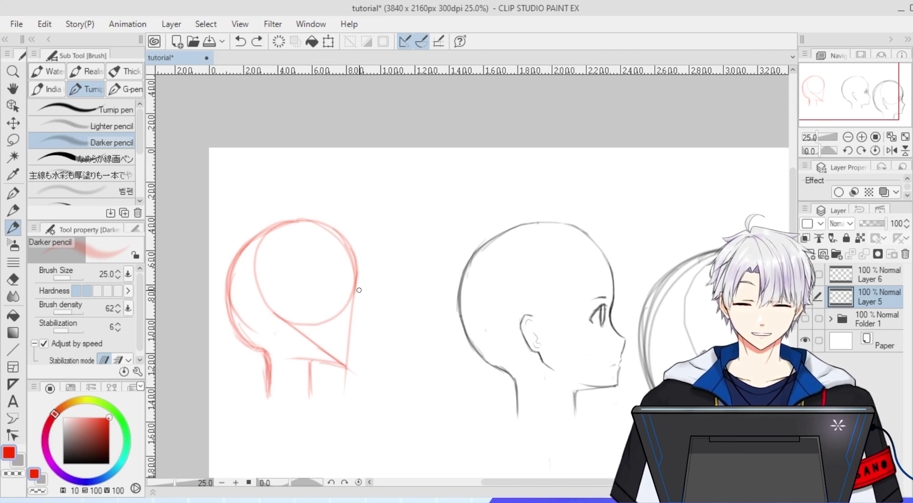
# Sketch the red head's face profile along the guide line, from the brow through the nose and lips to the chin.
pyautogui.moveTo(358, 284); pyautogui.dragTo(356, 322)
pyautogui.hotkey('ctrl', 'z')
pyautogui.hotkey('ctrl', 'z')
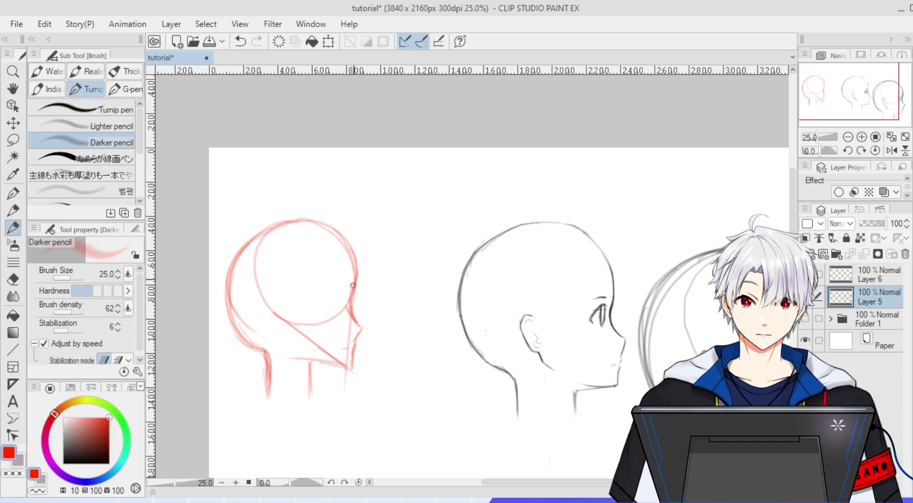
# Darken the red head's forehead, crown and back of the skull with overlapping curved strokes.
pyautogui.moveTo(353, 285)
pyautogui.mouseDown()
pyautogui.moveTo(303, 219)
pyautogui.moveTo(243, 260)
pyautogui.mouseUp()
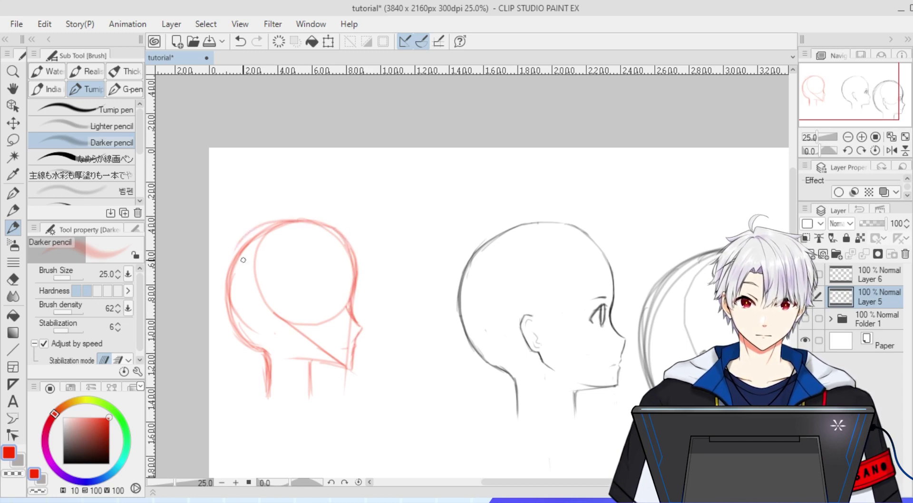
pyautogui.moveTo(259, 229); pyautogui.dragTo(244, 310)
pyautogui.moveTo(239, 255); pyautogui.dragTo(254, 343)
pyautogui.moveTo(239, 296); pyautogui.dragTo(260, 348)
pyautogui.scroll(-4, 439, 295)
pyautogui.scroll(5, 422, 309)
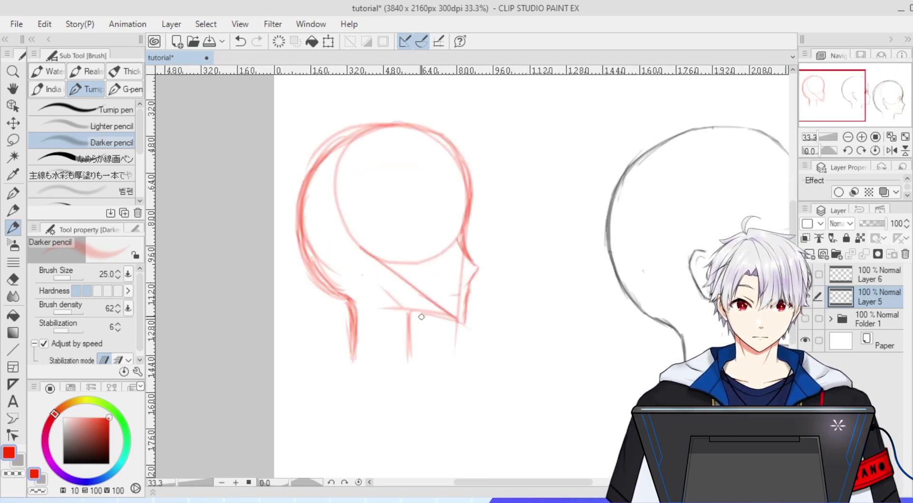
# Erase the entire red head sketch using the Rough eraser at size 150.
pyautogui.scroll(-3, 414, 304)
pyautogui.press('e')
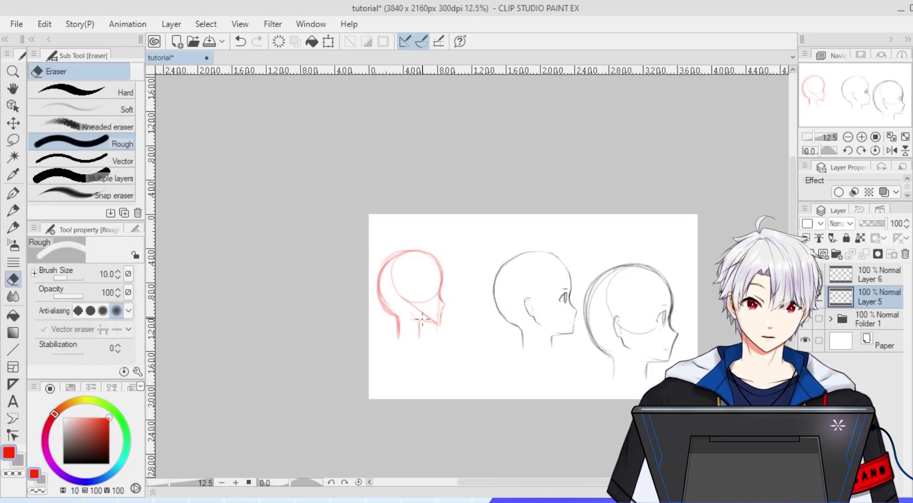
pyautogui.press(']')
pyautogui.press(']')
pyautogui.press(']')
pyautogui.press(']')
pyautogui.press(']')
pyautogui.press(']')
pyautogui.press(']')
pyautogui.press(']')
pyautogui.press(']')
pyautogui.press(']')
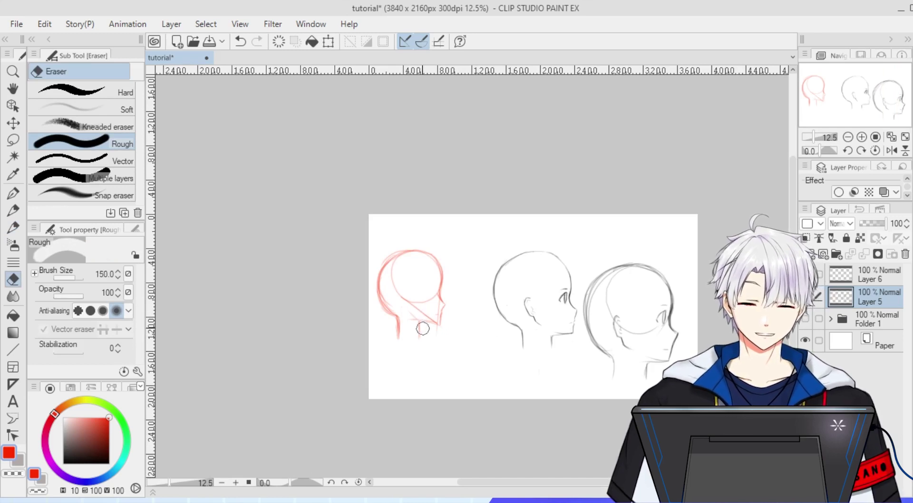
pyautogui.moveTo(428, 250)
pyautogui.mouseDown()
pyautogui.moveTo(432, 359)
pyautogui.moveTo(447, 332)
pyautogui.moveTo(424, 253)
pyautogui.moveTo(400, 236)
pyautogui.moveTo(383, 245)
pyautogui.moveTo(410, 347)
pyautogui.moveTo(405, 340)
pyautogui.mouseUp()
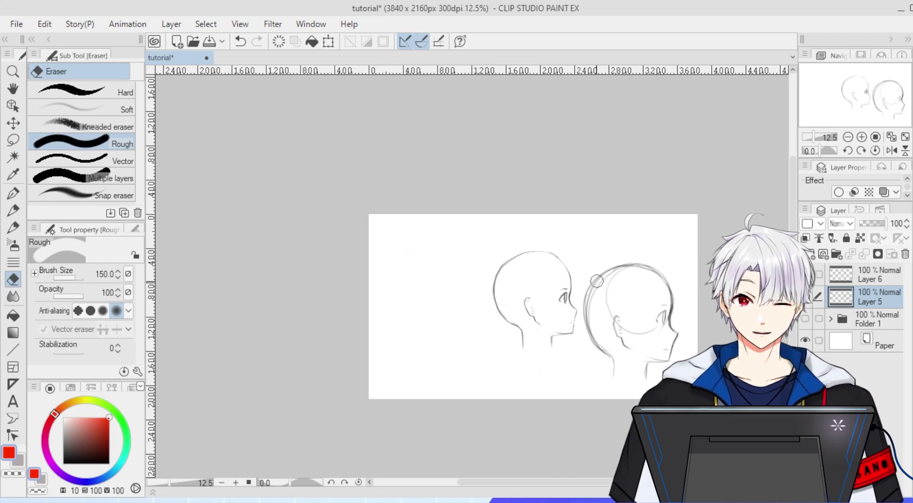
# Reduce the Rough eraser's size to 50.
pyautogui.scroll(3, 598, 277)
pyautogui.press('[')
pyautogui.press('[')
pyautogui.scroll(-2, 453, 265)
pyautogui.scroll(2, 447, 257)
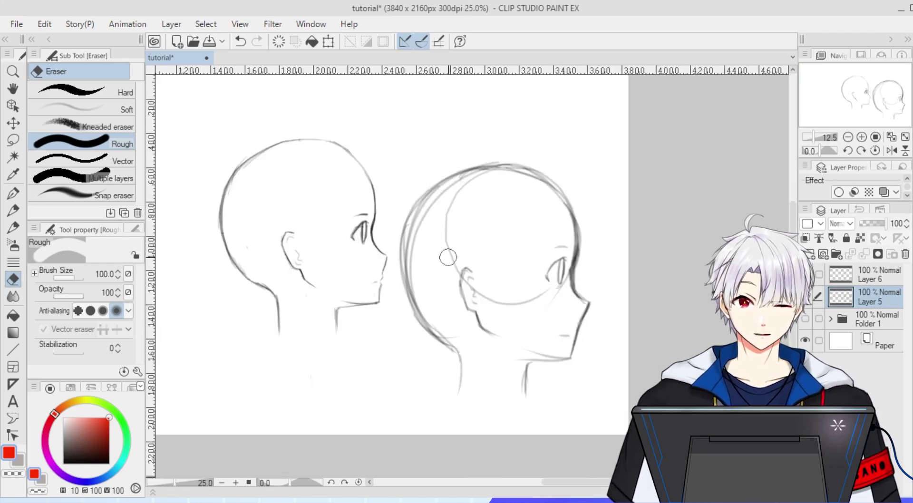
pyautogui.press('[')
pyautogui.press('[')
pyautogui.scroll(-1, 435, 218)
pyautogui.scroll(2, 540, 311)
pyautogui.press('[')
pyautogui.press('[')
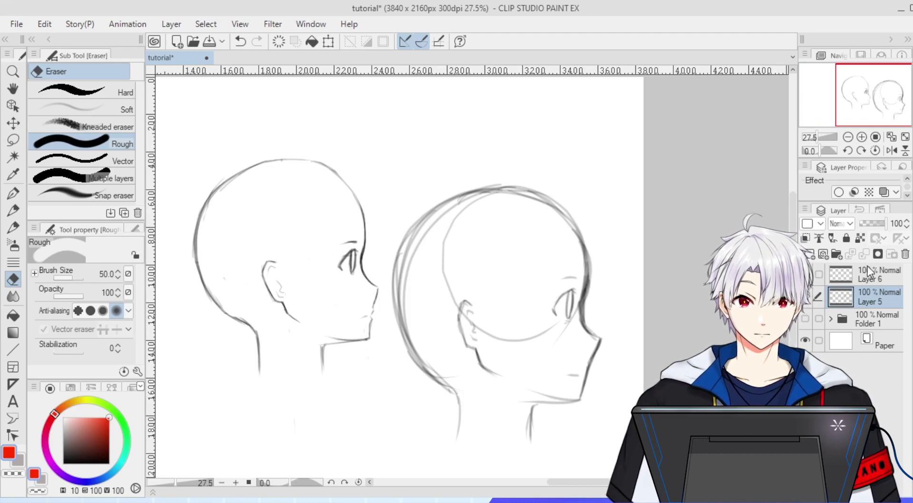
# Add a new layer above Layer 6 and switch to the なめらか線画ペン brush in blue at size 15.
pyautogui.click(827, 275)
pyautogui.click(810, 254)
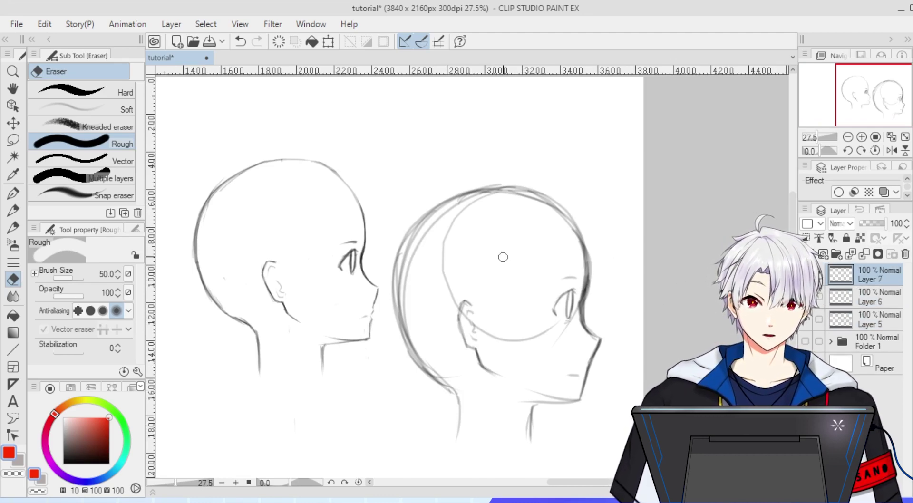
pyautogui.press('p')
pyautogui.scroll(-3, 461, 238)
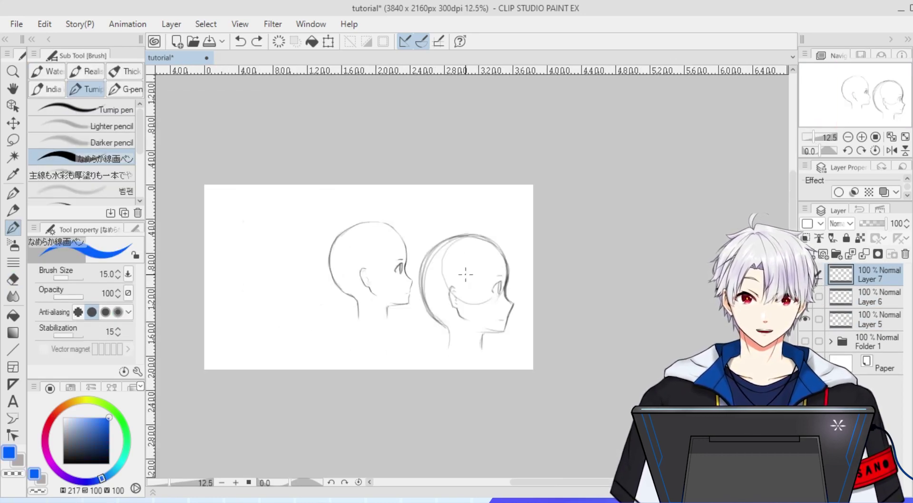
# Examine both heads up close, comparing the first head's eye, ear and lips with the second head's profile and jaw.
pyautogui.scroll(2, 452, 280)
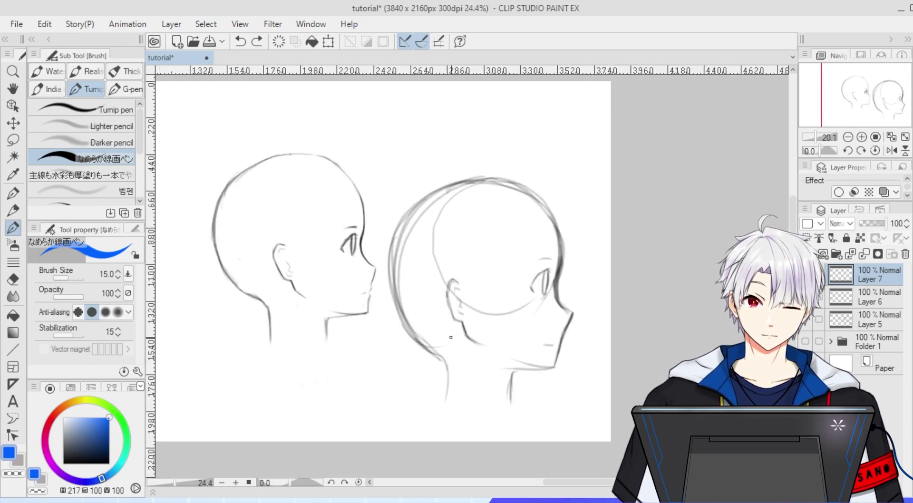
pyautogui.scroll(-1, 452, 337)
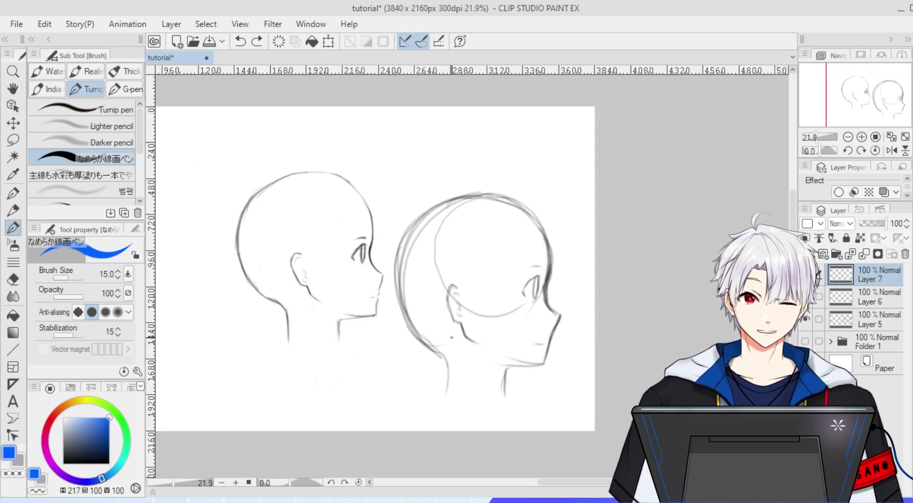
pyautogui.scroll(2, 452, 337)
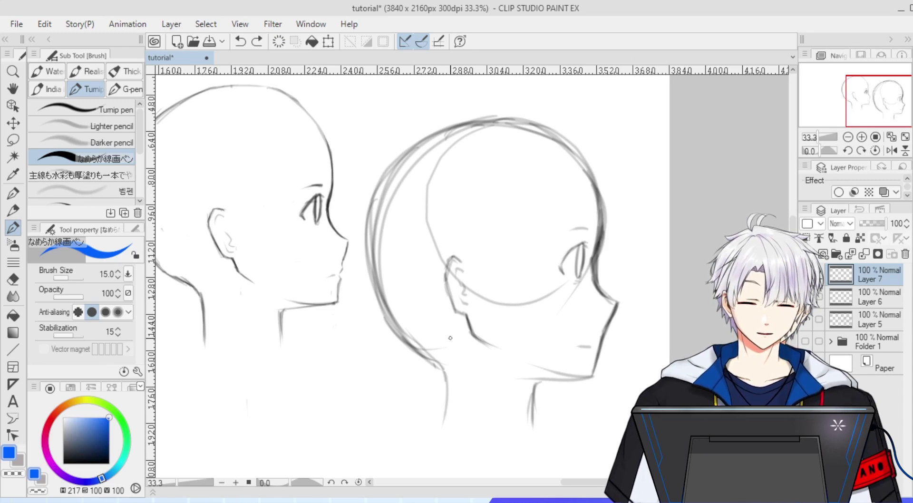
pyautogui.scroll(4, 450, 337)
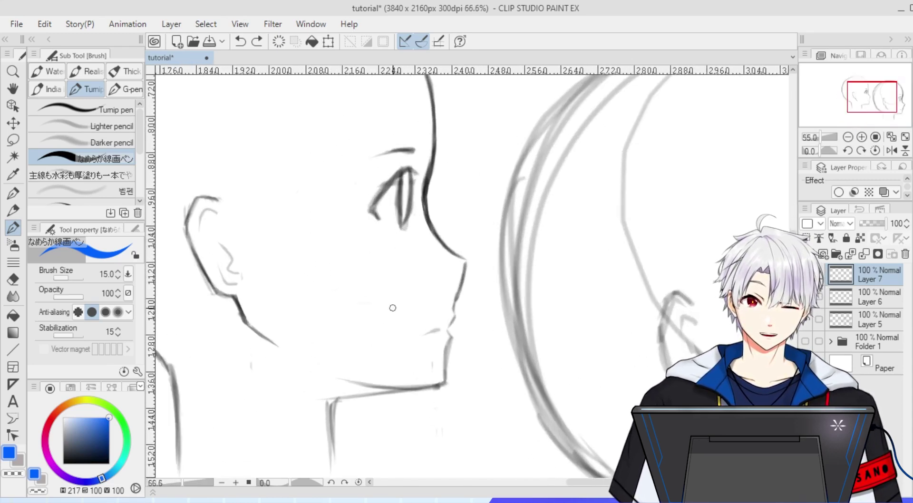
pyautogui.scroll(4, 457, 344)
pyautogui.scroll(-4, 481, 335)
pyautogui.scroll(2, 303, 295)
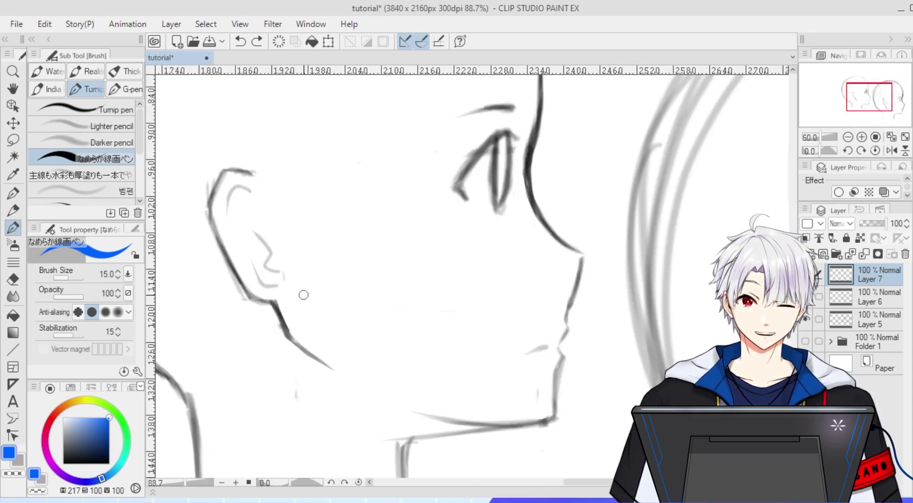
pyautogui.scroll(2, 304, 295)
pyautogui.scroll(-2, 304, 295)
pyautogui.scroll(-1, 593, 379)
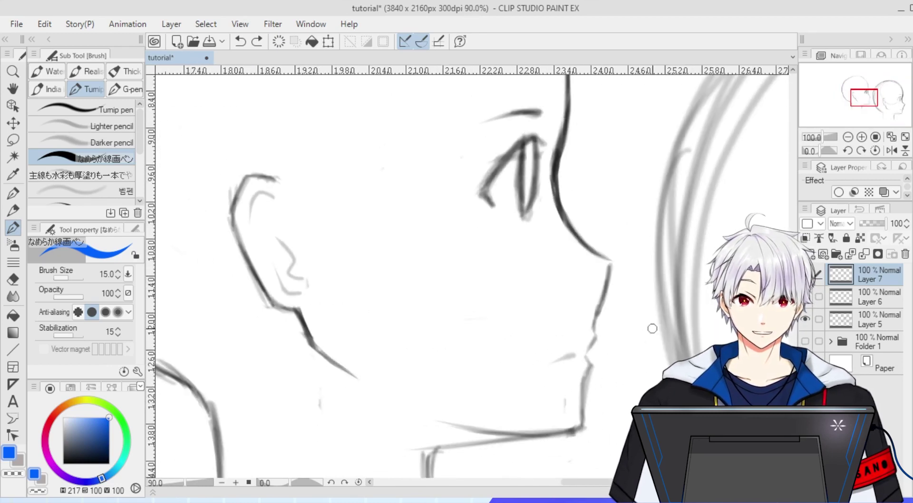
pyautogui.scroll(-5, 513, 326)
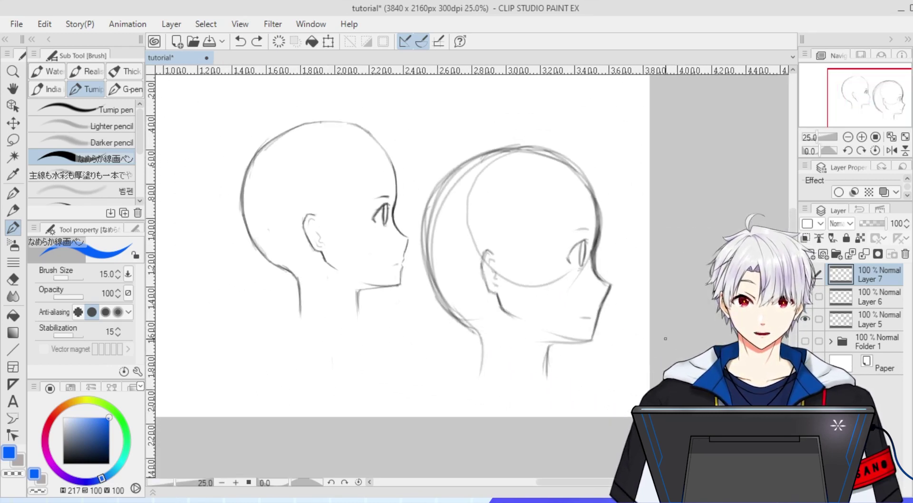
pyautogui.scroll(5, 601, 312)
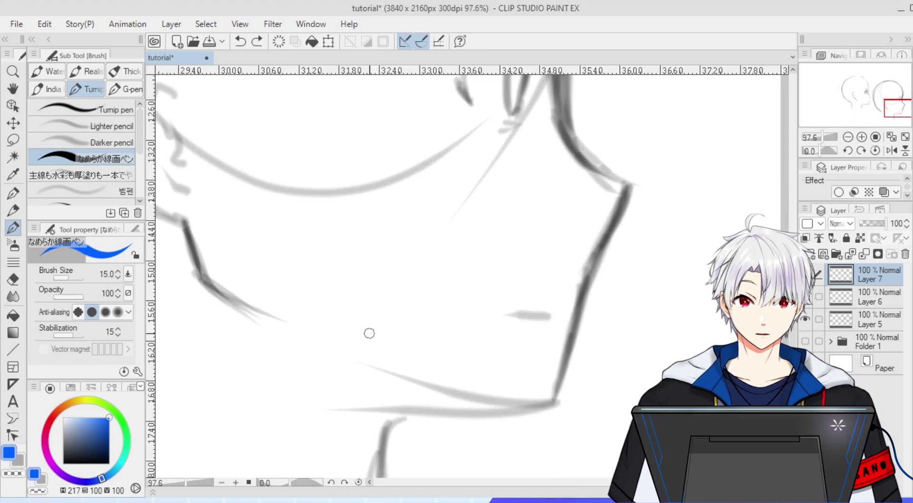
pyautogui.scroll(-3, 373, 393)
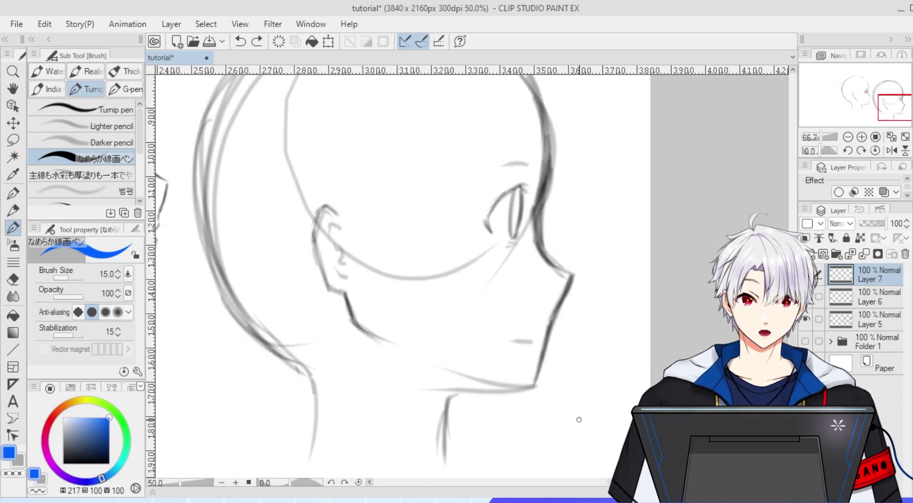
pyautogui.scroll(-4, 579, 420)
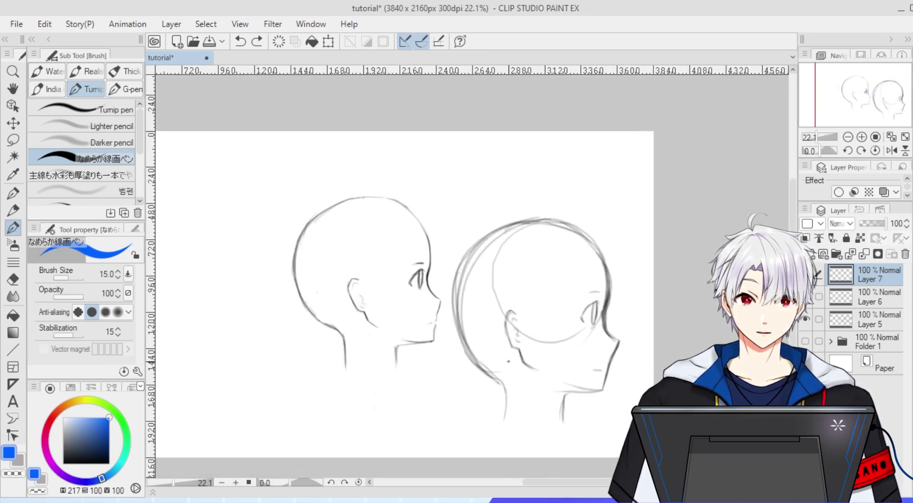
pyautogui.scroll(1, 508, 361)
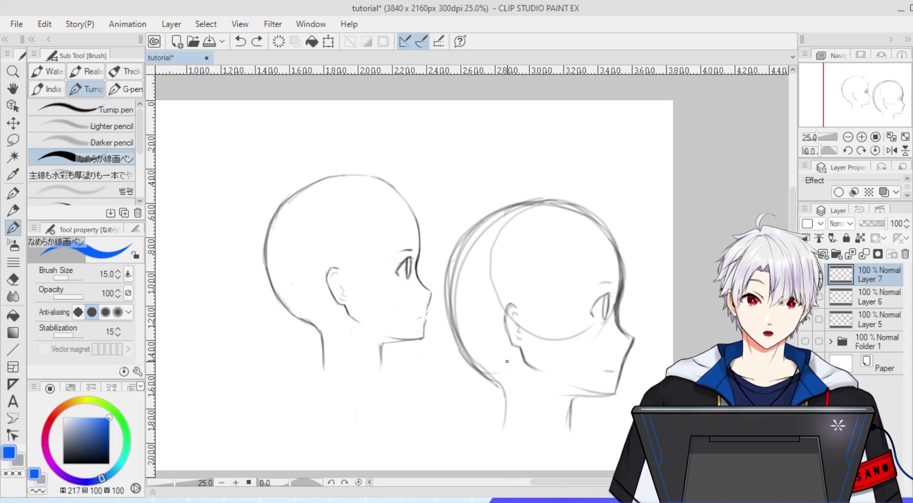